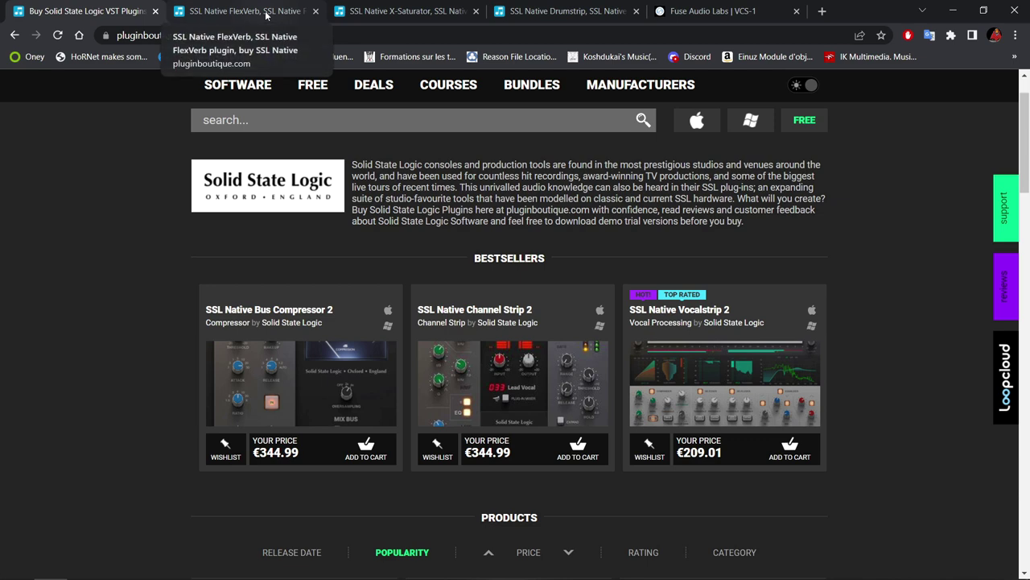
# View the product pages for SSL Native FlexVerb, SSL Native X-Saturator and SSL Native Drumstrip.
pyautogui.click(267, 14)
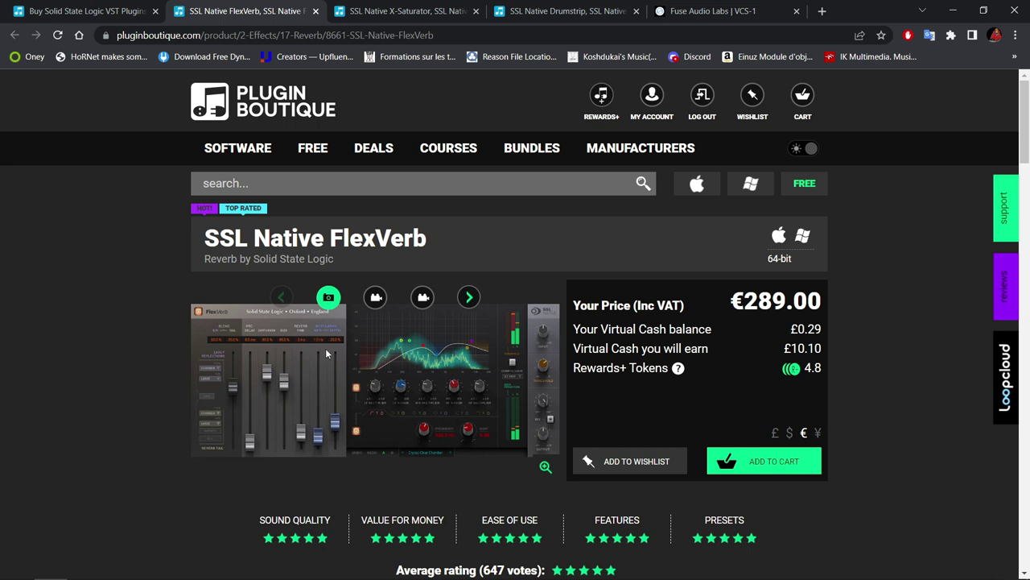
pyautogui.click(406, 19)
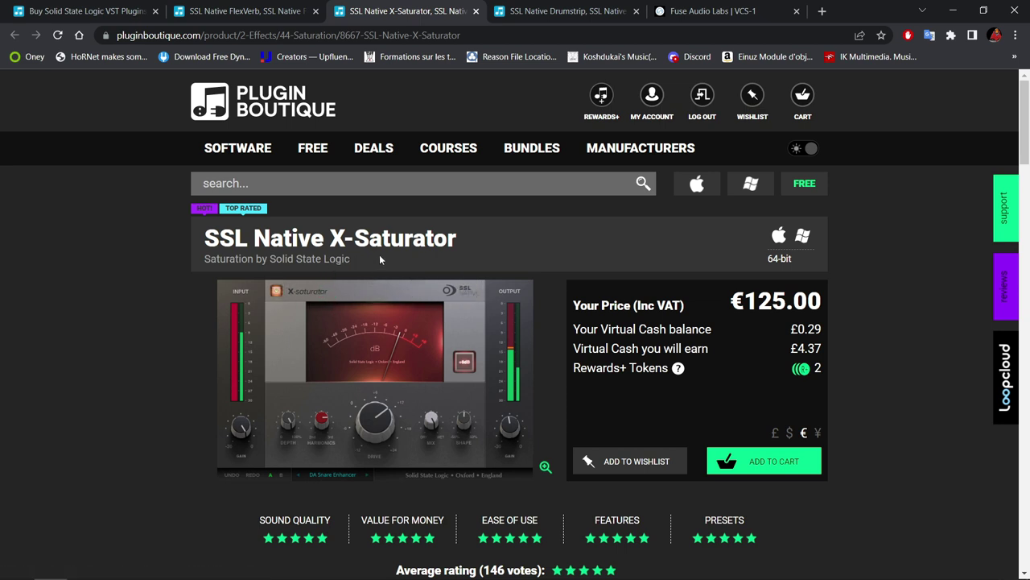
pyautogui.click(535, 12)
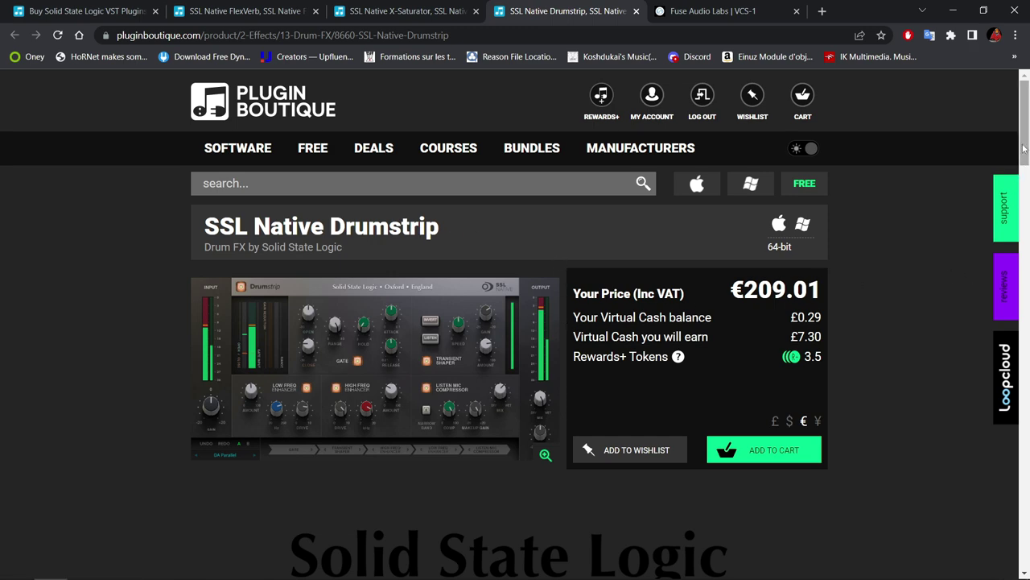
# Look over the Fuse Audio Labs VCS-1 channel strip page down to its description and purchase details.
pyautogui.click(744, 11)
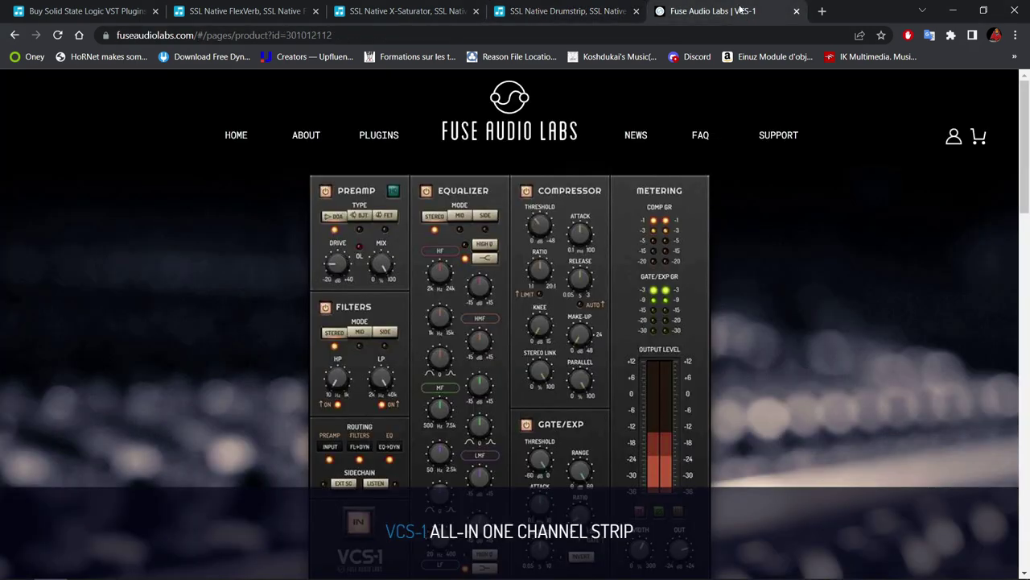
pyautogui.scroll(-1, 1027, 123)
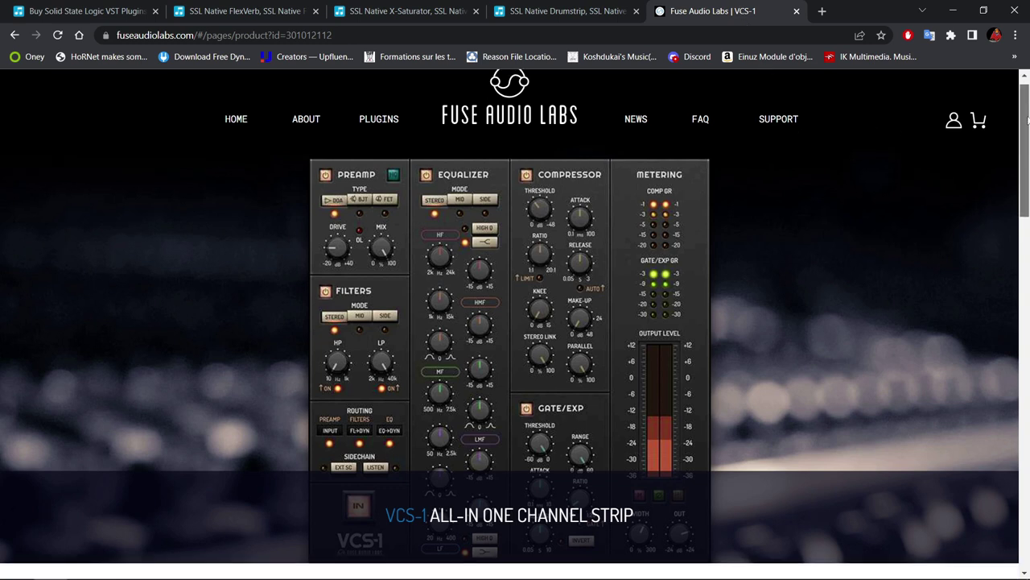
pyautogui.scroll(1, 1028, 122)
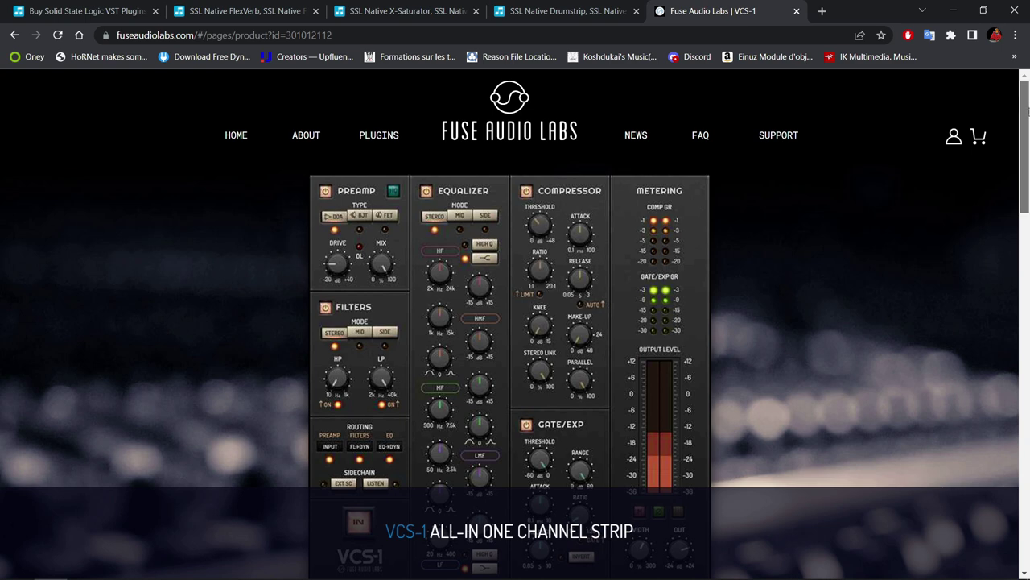
pyautogui.moveTo(1027, 111); pyautogui.dragTo(1028, 154)
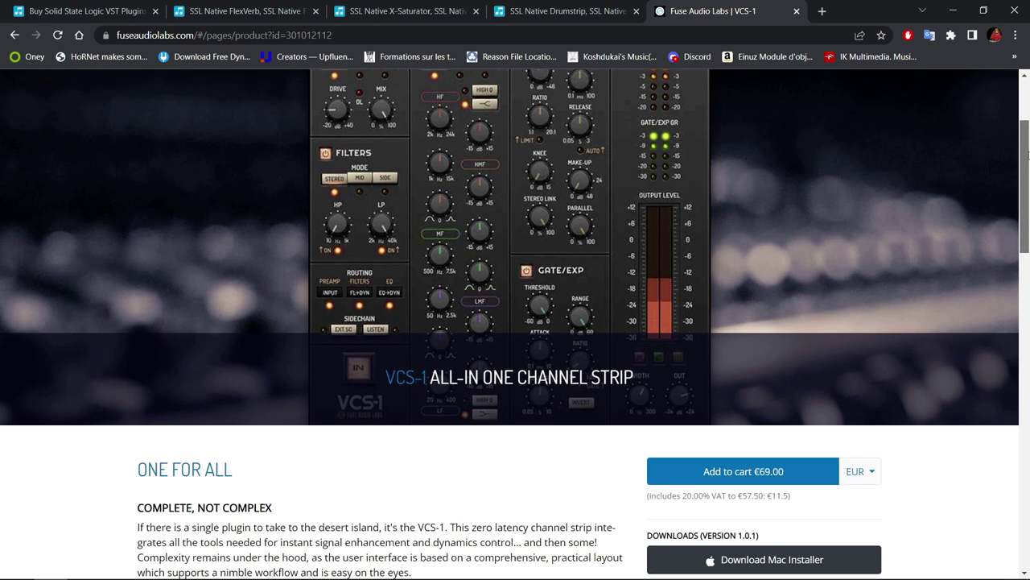
pyautogui.moveTo(1027, 155); pyautogui.dragTo(1028, 131)
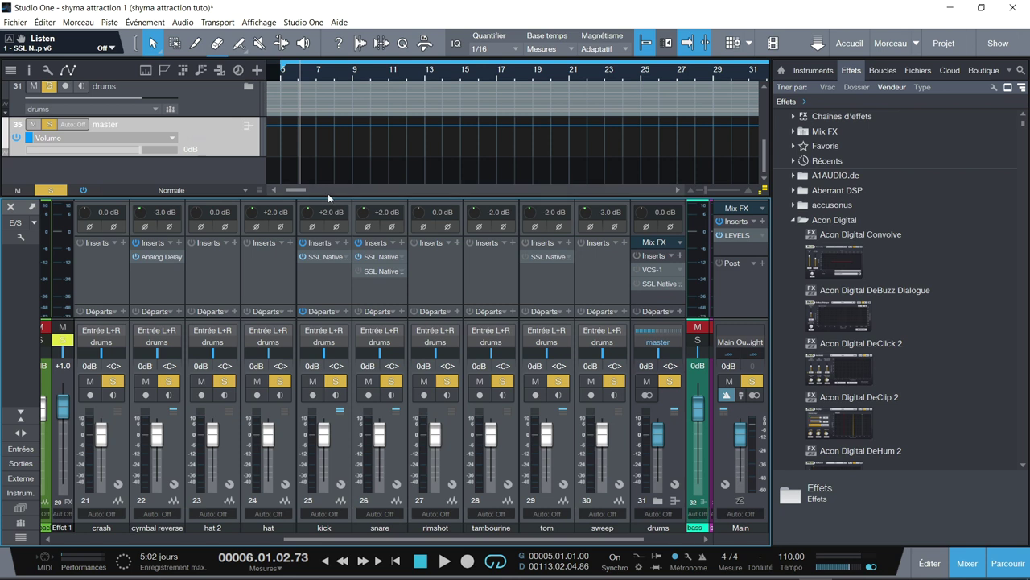
# Switch to the Studio One song, hide the mixer and expand the drums, vox, bass and synth folder tracks.
pyautogui.hscroll(-2, 270, 71)
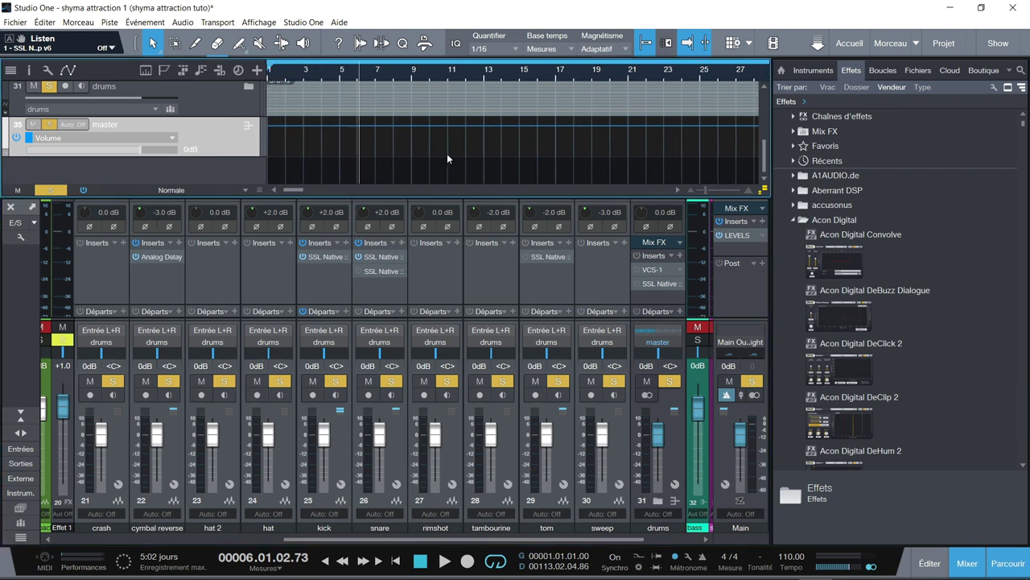
pyautogui.press('F3')
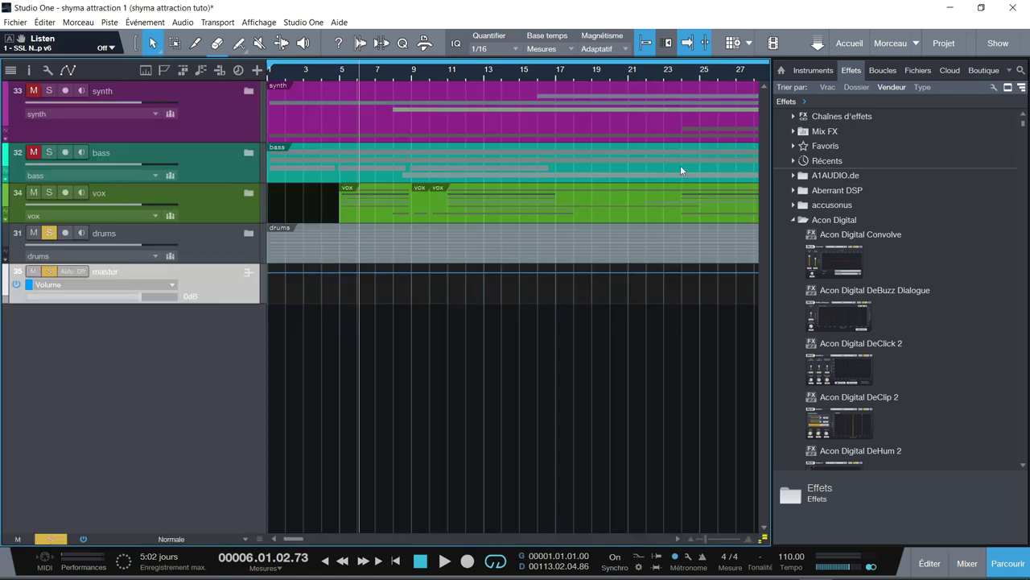
pyautogui.click(249, 234)
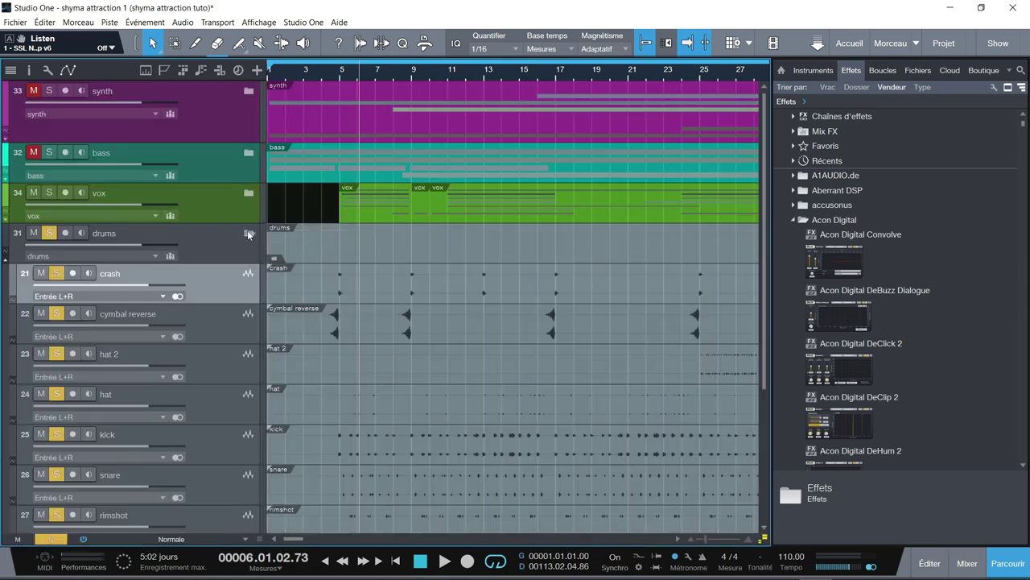
pyautogui.click(250, 193)
pyautogui.click(248, 152)
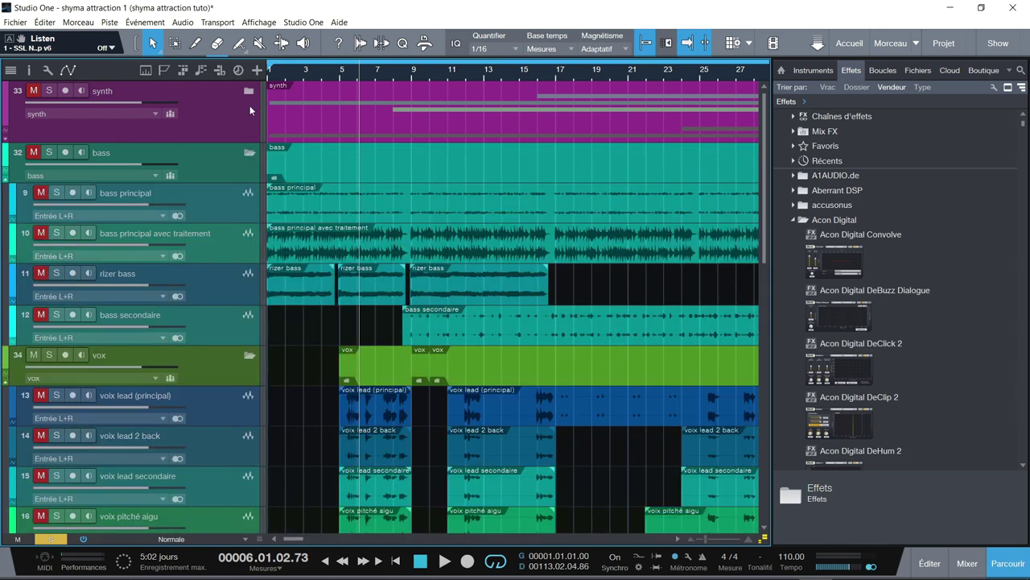
pyautogui.click(249, 91)
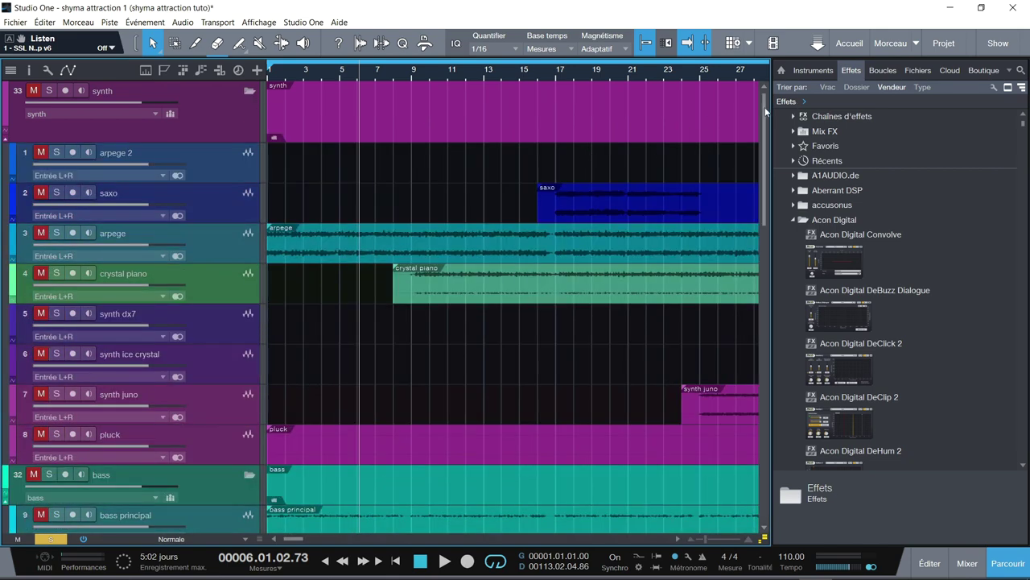
# Hide the browser and look through all the expanded tracks from the synth folder down to the master.
pyautogui.click(1008, 564)
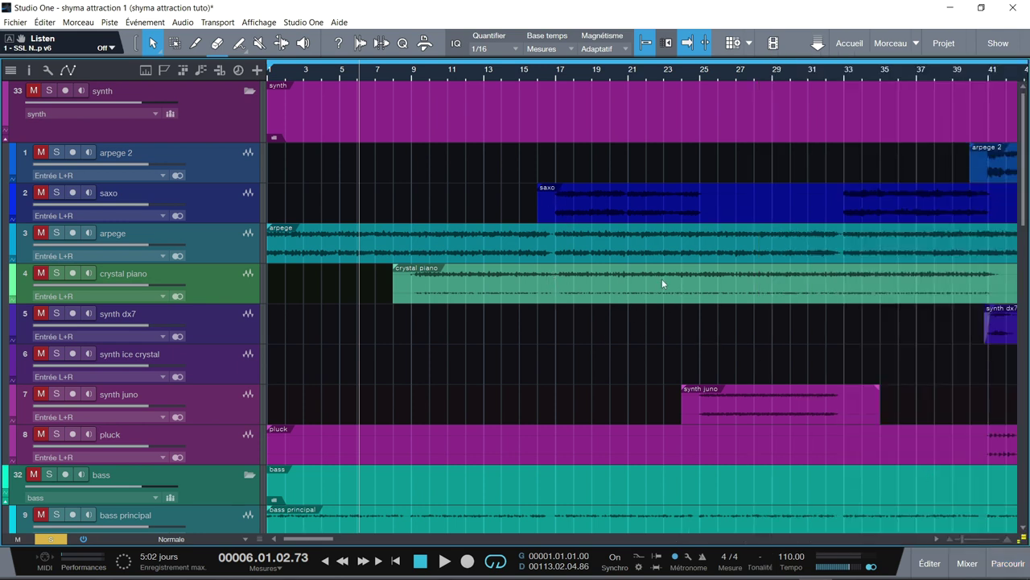
pyautogui.scroll(-8, 1027, 152)
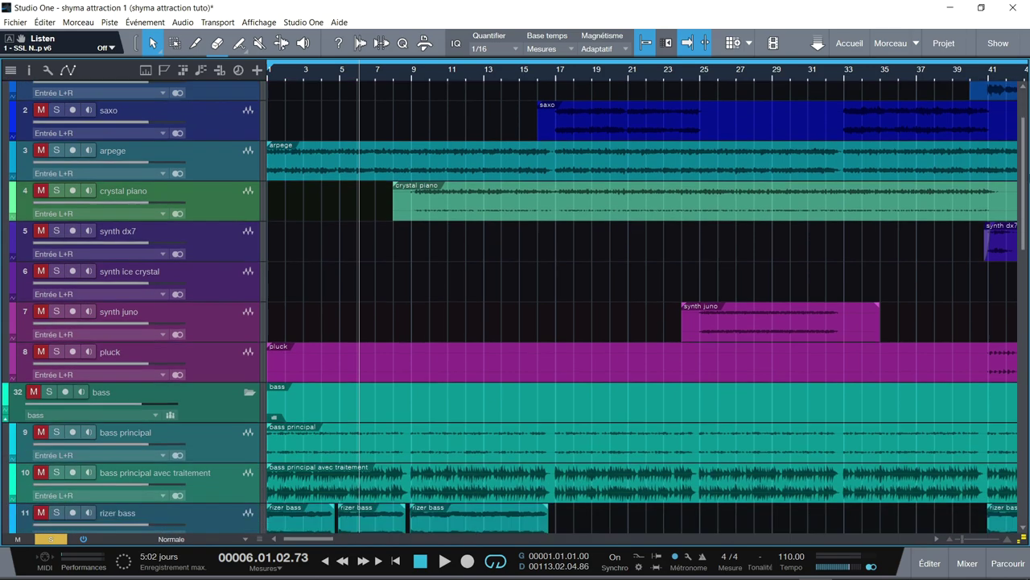
pyautogui.scroll(-8, 1028, 151)
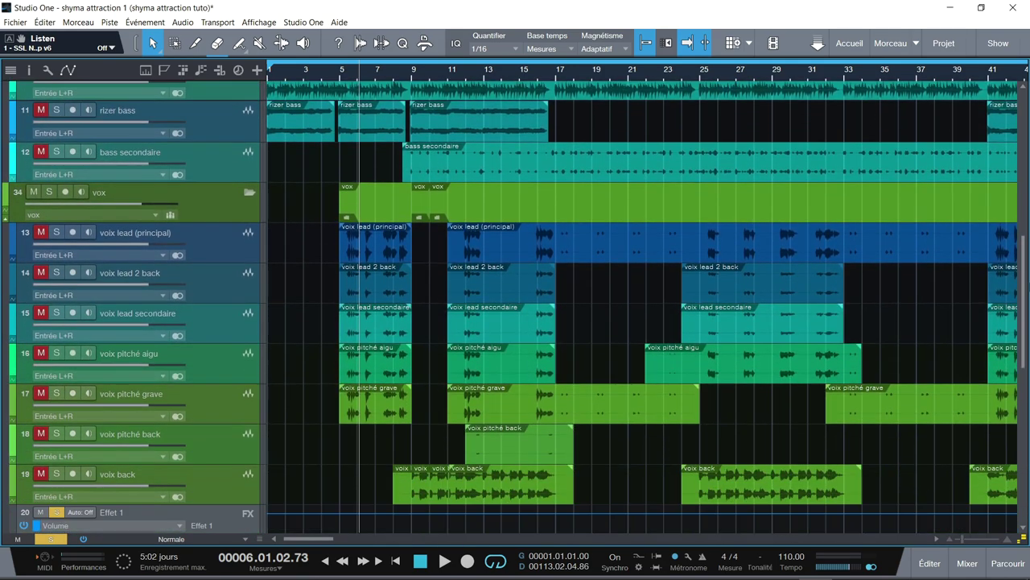
pyautogui.scroll(-8, 1027, 151)
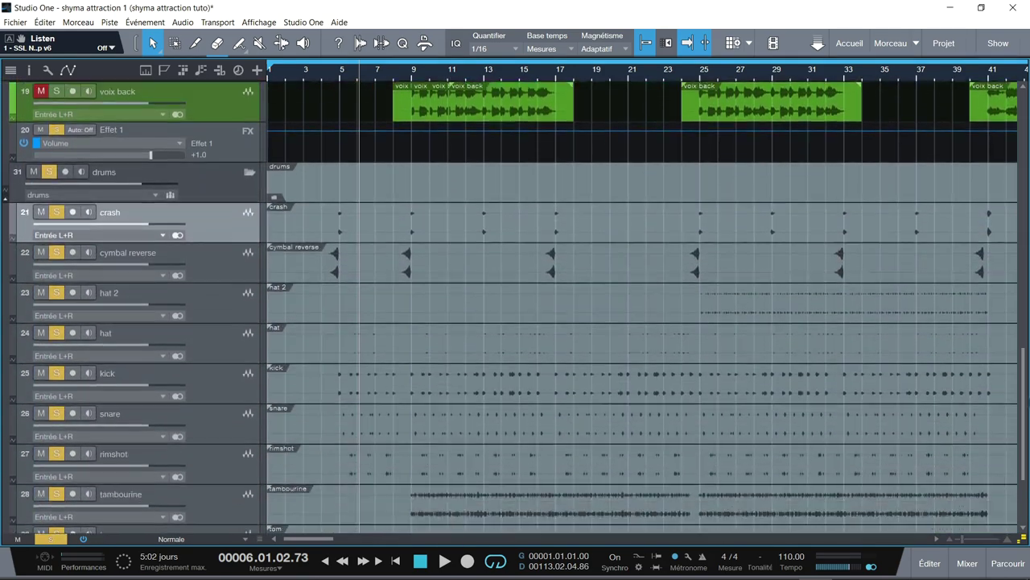
pyautogui.scroll(-2, 512, 306)
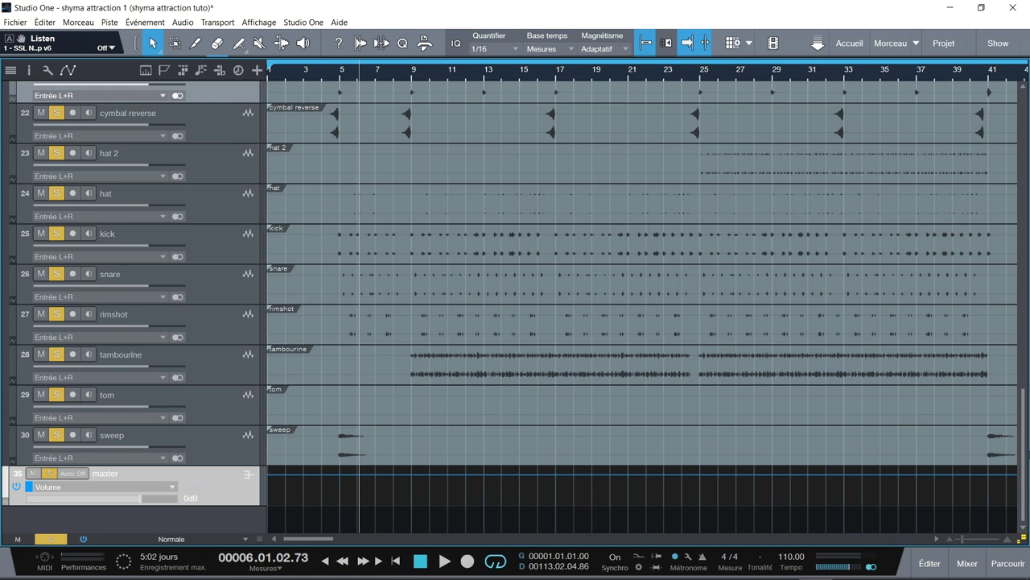
pyautogui.scroll(5, 1024, 389)
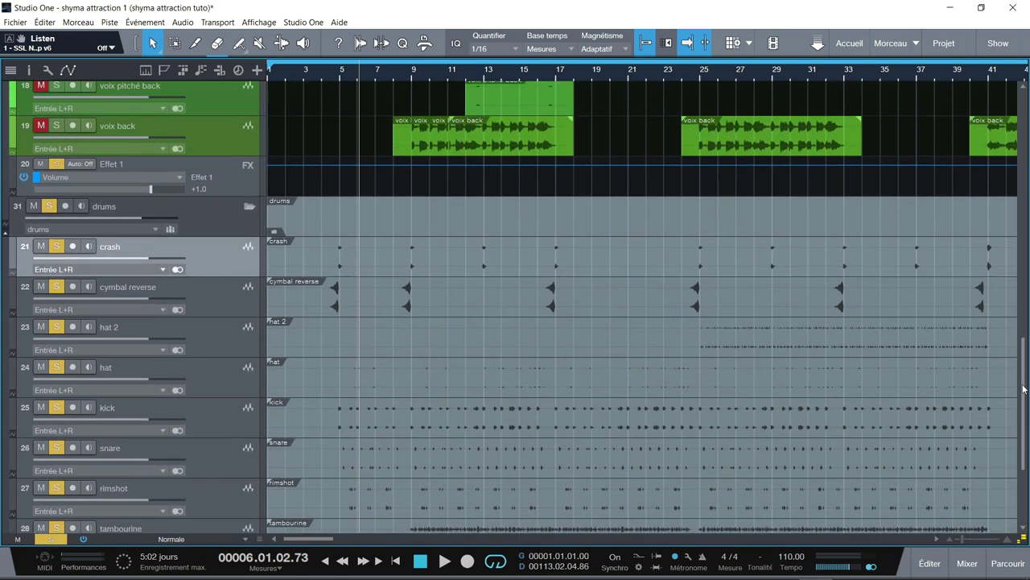
pyautogui.scroll(1, 1024, 389)
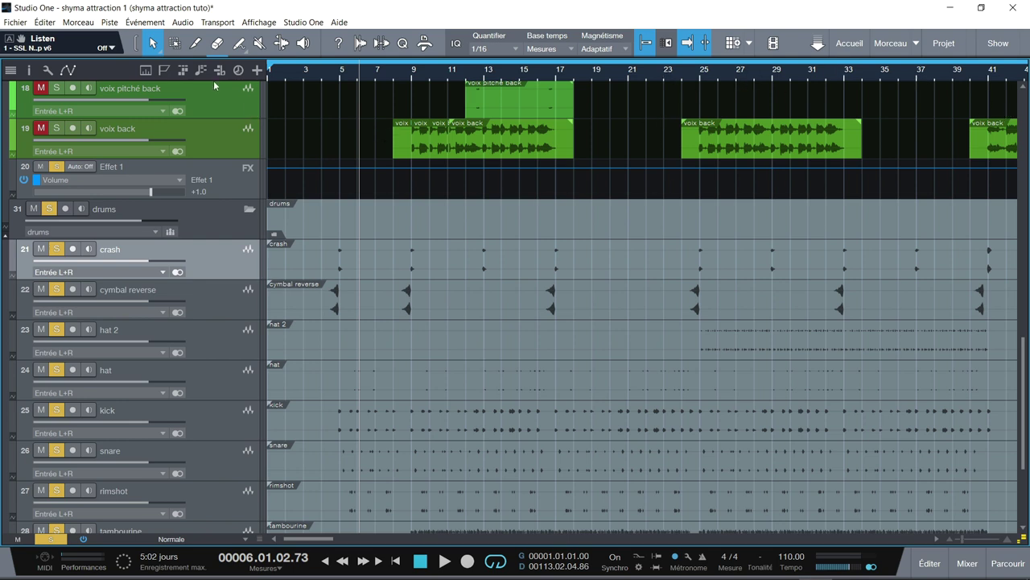
# Collapse the drums folder track and show the mixer again.
pyautogui.click(248, 210)
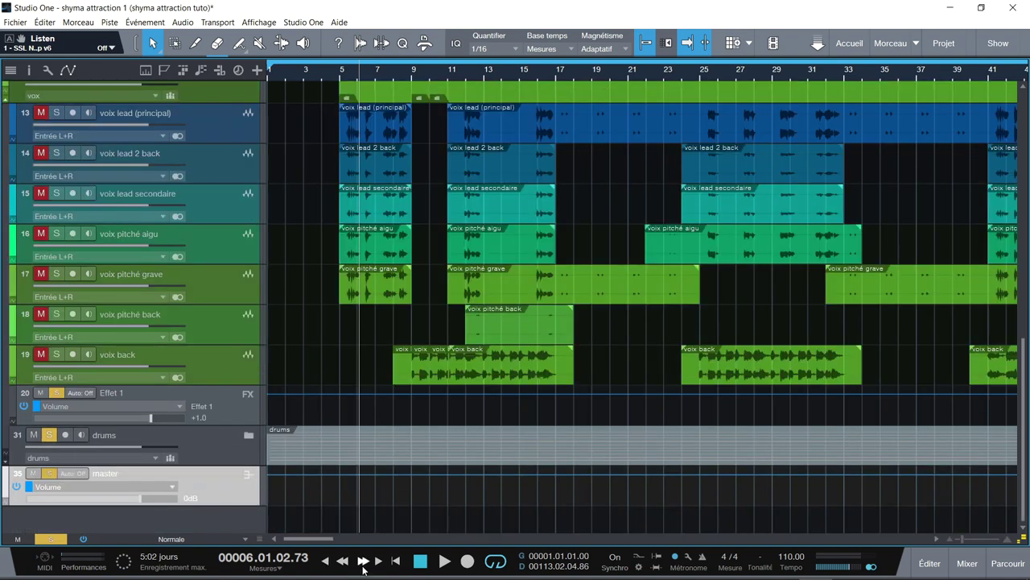
pyautogui.press('F3')
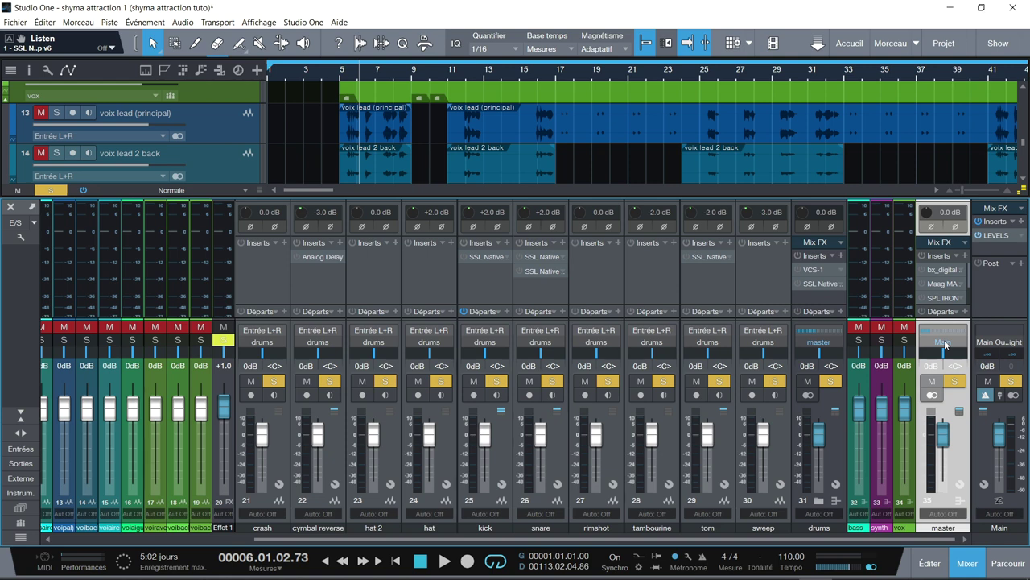
# Play the soloed drums with their inserts bypassed, bring the drums track into view and stop playback.
pyautogui.press('space')
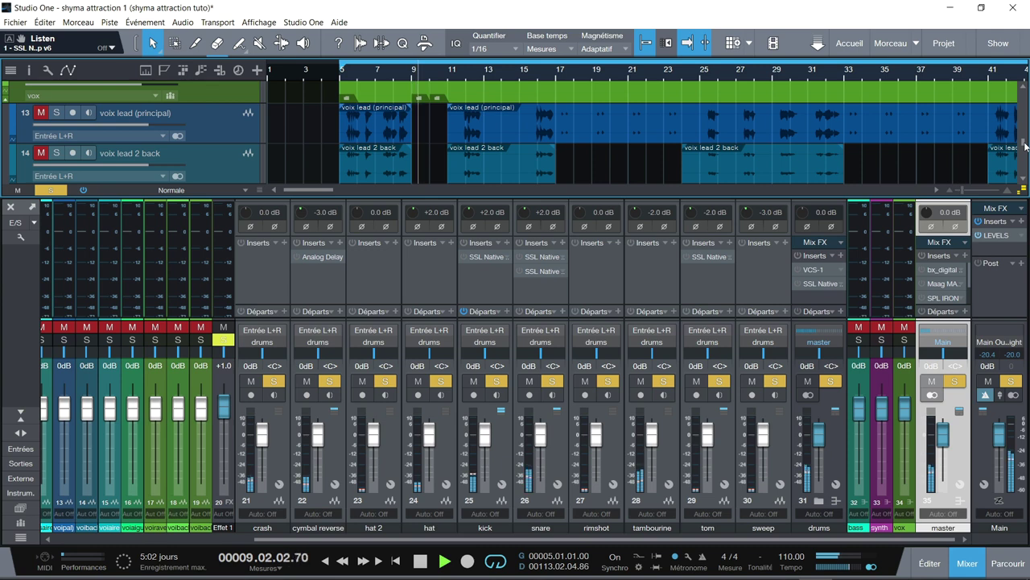
pyautogui.moveTo(1025, 146); pyautogui.dragTo(1028, 164)
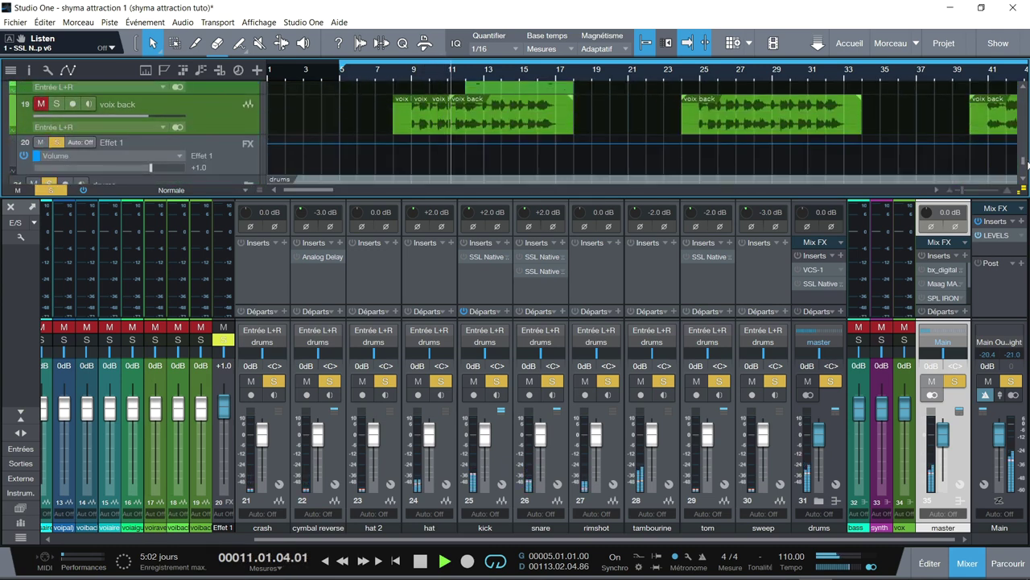
pyautogui.moveTo(1028, 164); pyautogui.dragTo(1028, 169)
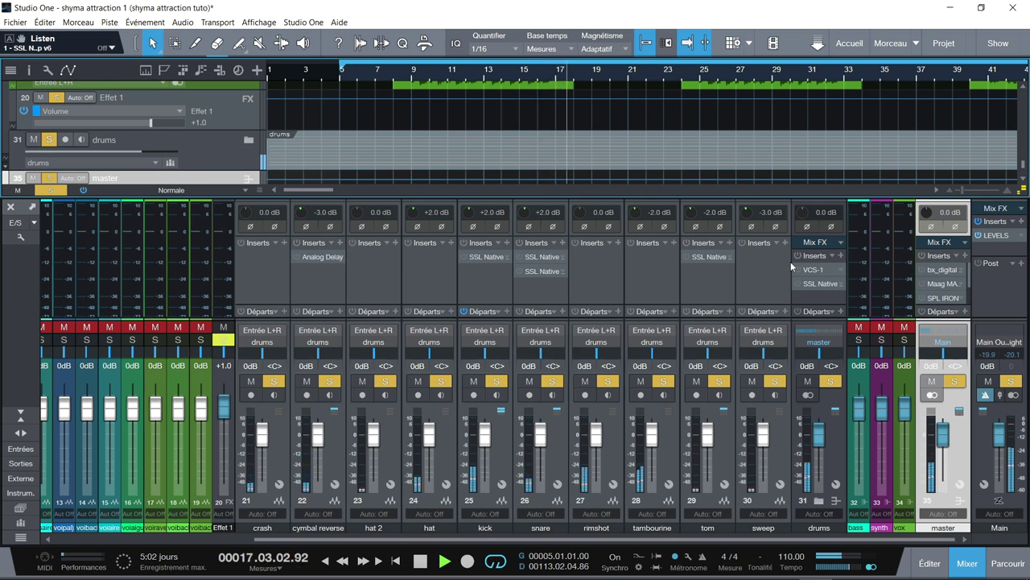
pyautogui.press('space')
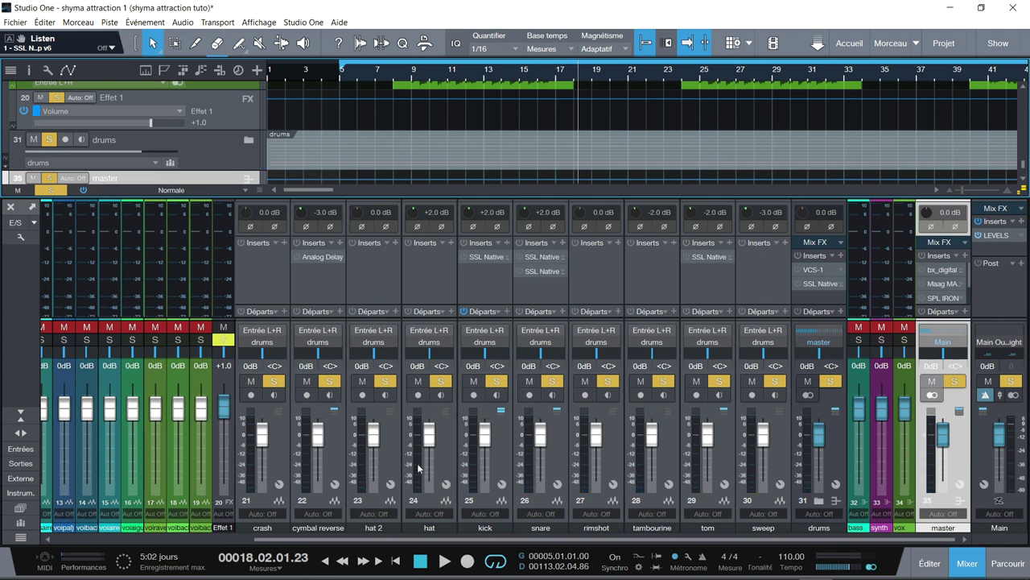
# Enable the Analog Delay insert on the cymbal reverse channel and audition the drums from bar 5.
pyautogui.moveTo(418, 463)
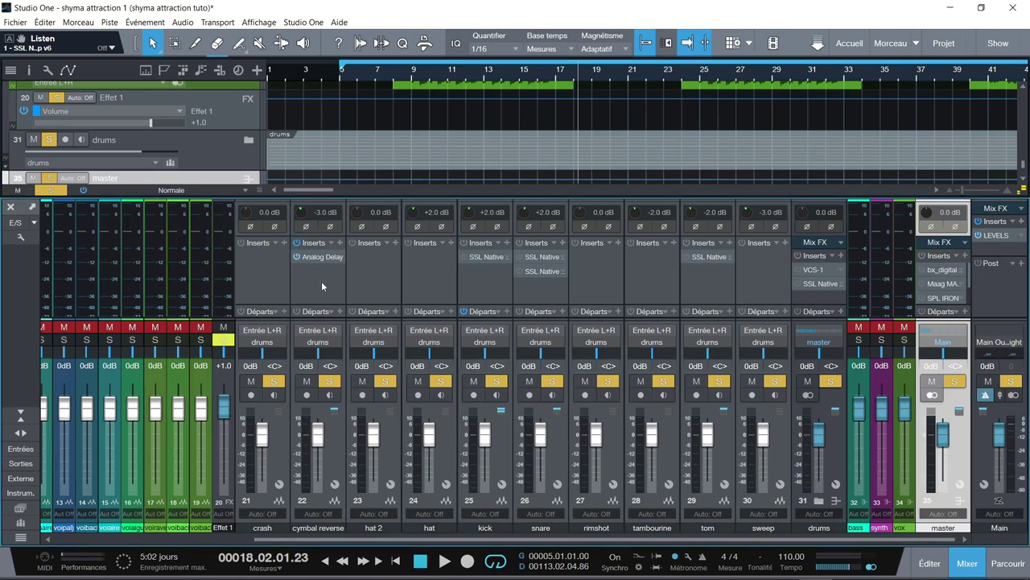
pyautogui.press(',')
pyautogui.press('space')
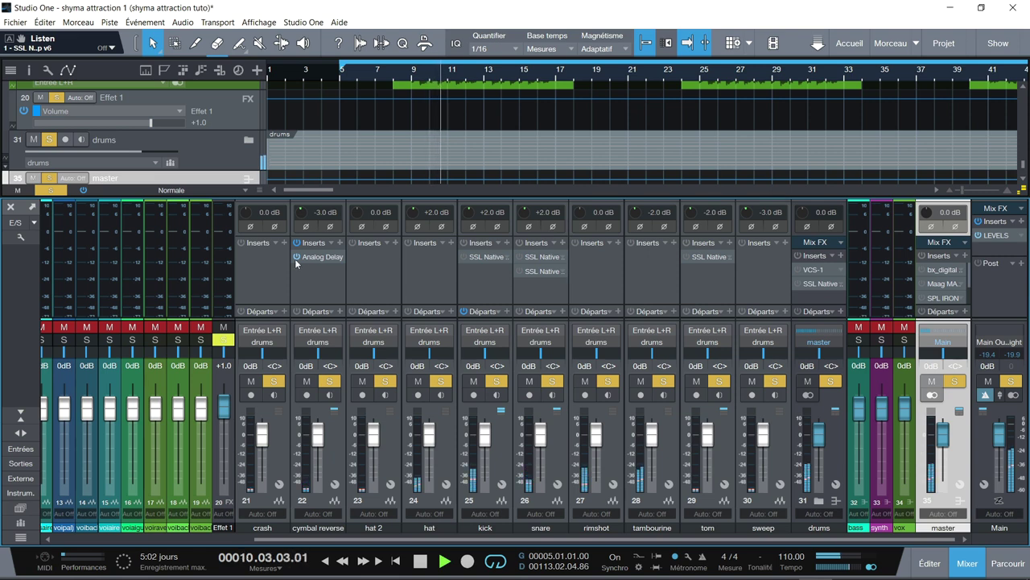
pyautogui.press('space')
# Open the Analog Delay on the cymbal reverse channel, review its settings and close it.
pyautogui.click(314, 258)
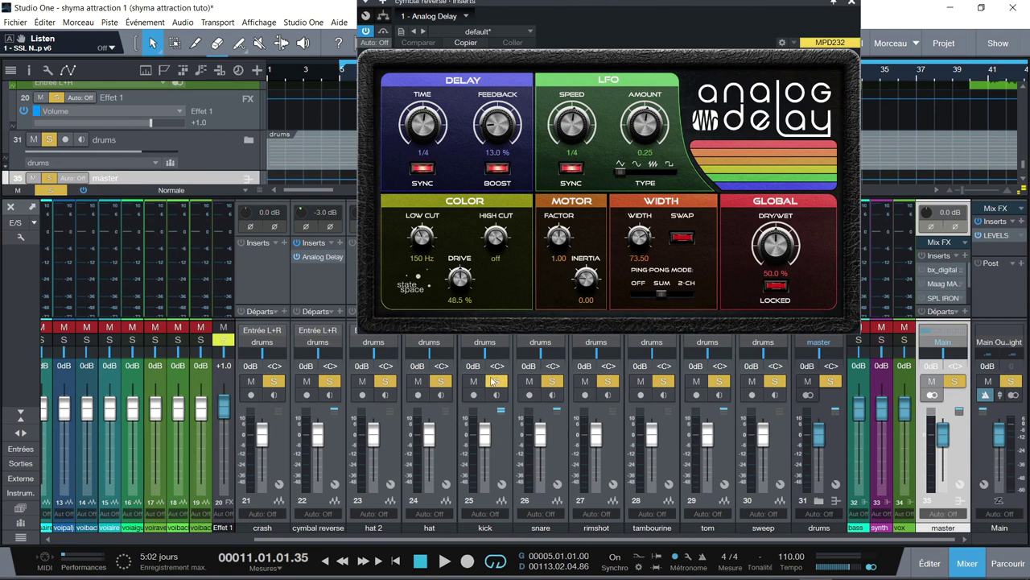
pyautogui.click(853, 4)
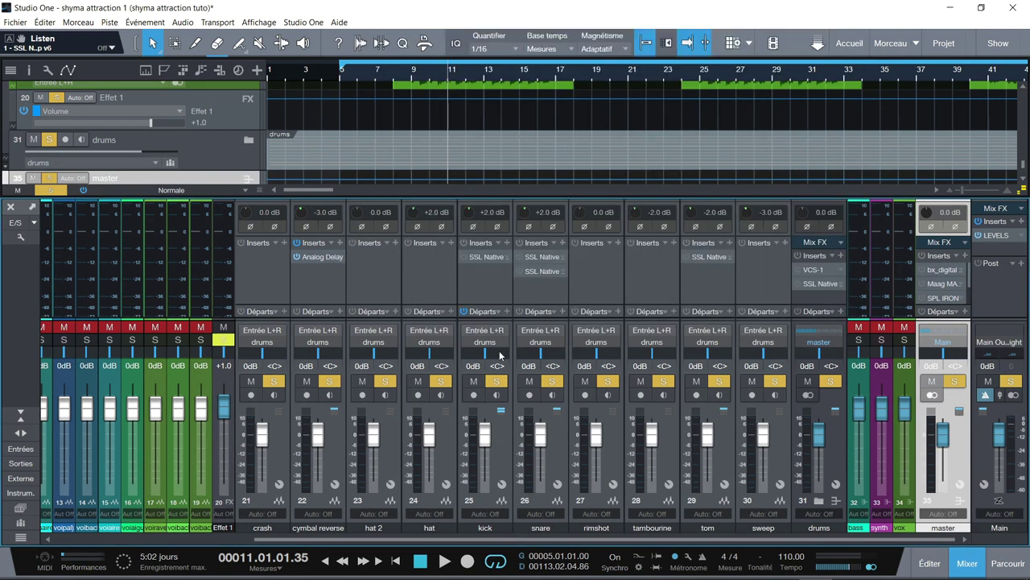
# Open the kick channel's SSL Native Drumstrip v6 fully in view and set its low frequency enhancer amount to 49.6%.
pyautogui.click(480, 256)
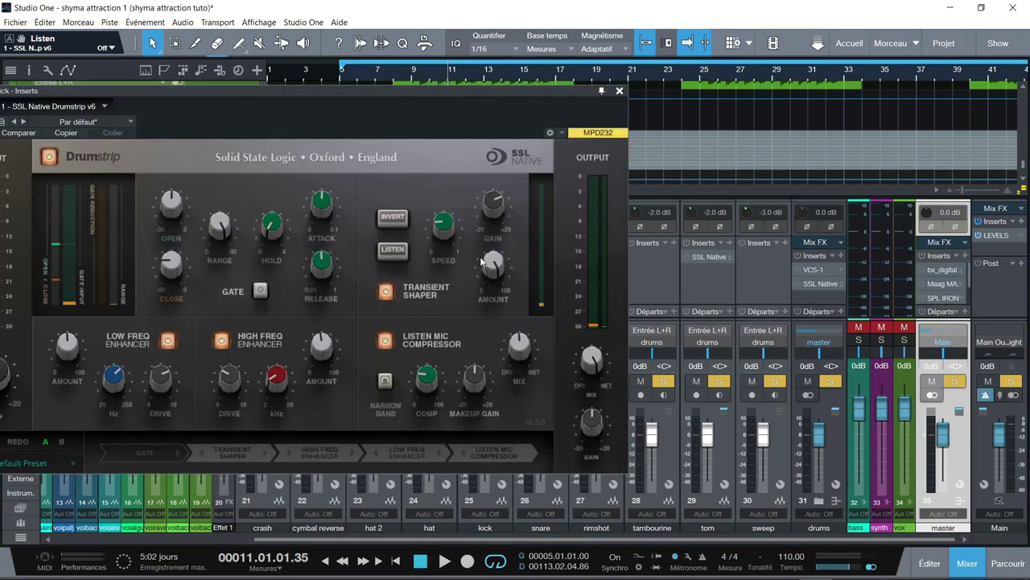
pyautogui.moveTo(412, 87); pyautogui.dragTo(552, 76)
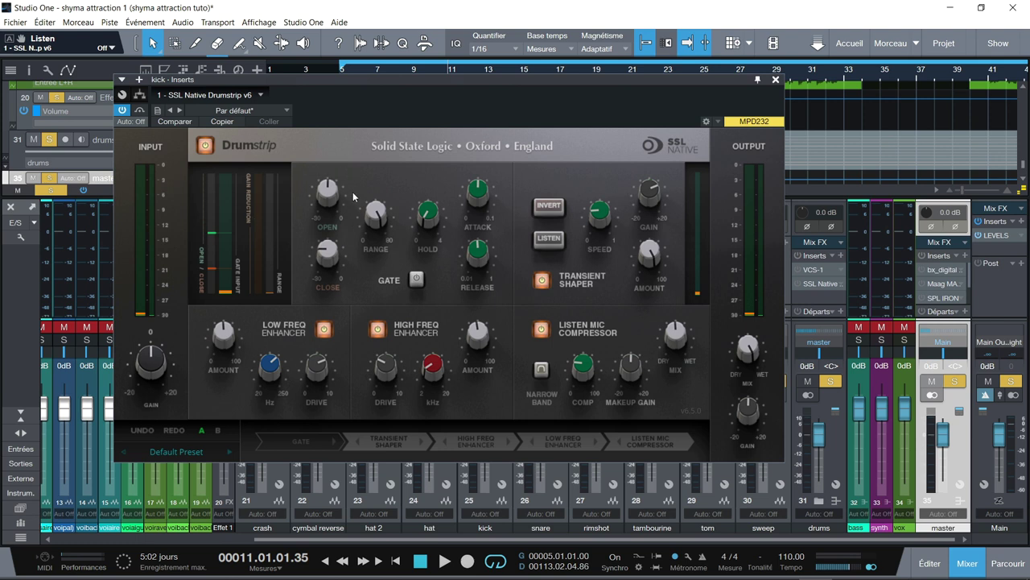
pyautogui.moveTo(270, 366)
pyautogui.moveTo(317, 366)
pyautogui.moveTo(224, 328)
pyautogui.scroll(1, 223, 324)
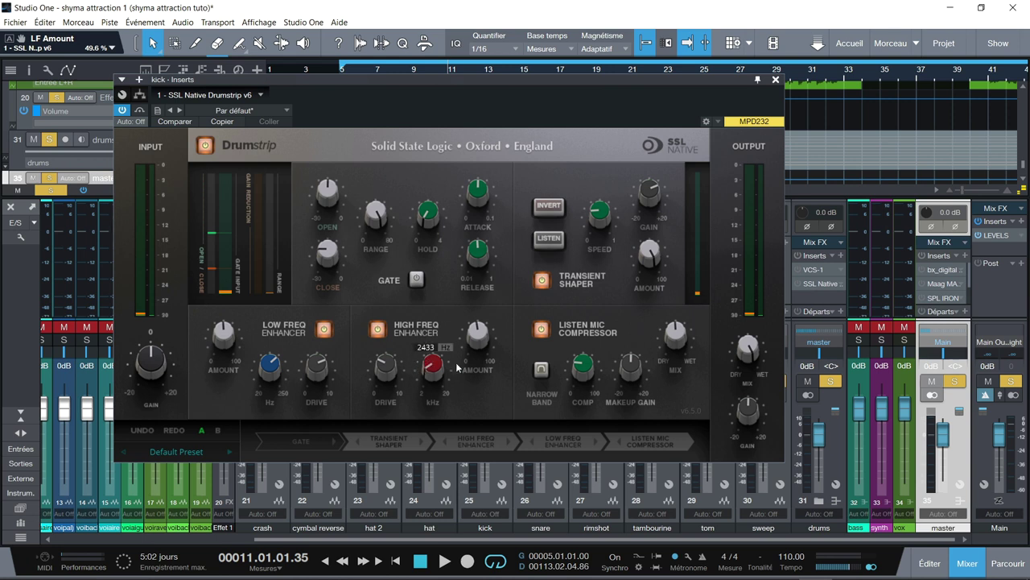
# Examine the kick Drumstrip's high frequency enhancer and listen mic compressor settings, and move the plug-in window aside.
pyautogui.moveTo(380, 367)
pyautogui.moveTo(435, 367)
pyautogui.moveTo(587, 370)
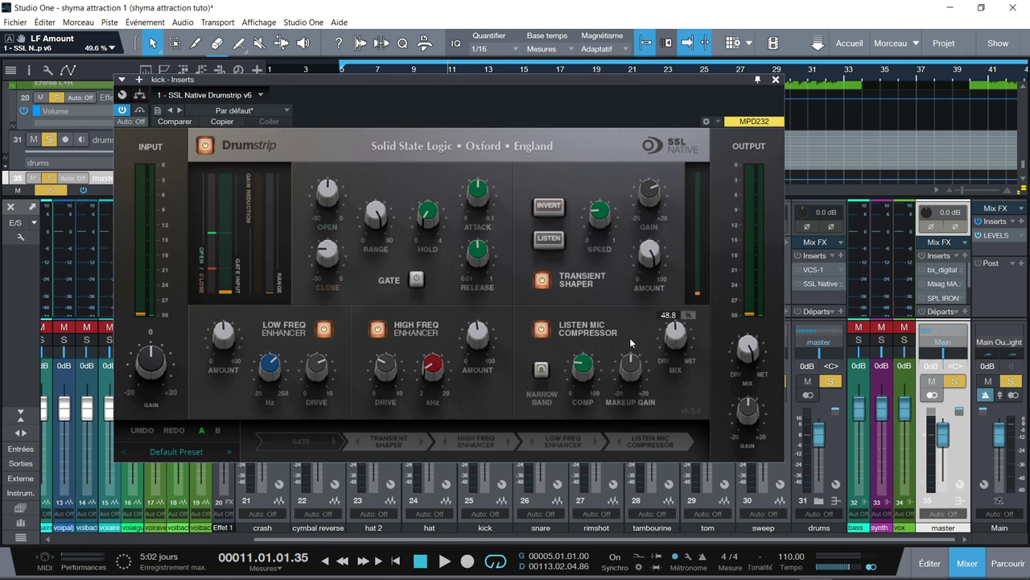
pyautogui.moveTo(640, 370)
pyautogui.moveTo(722, 78); pyautogui.dragTo(614, 5)
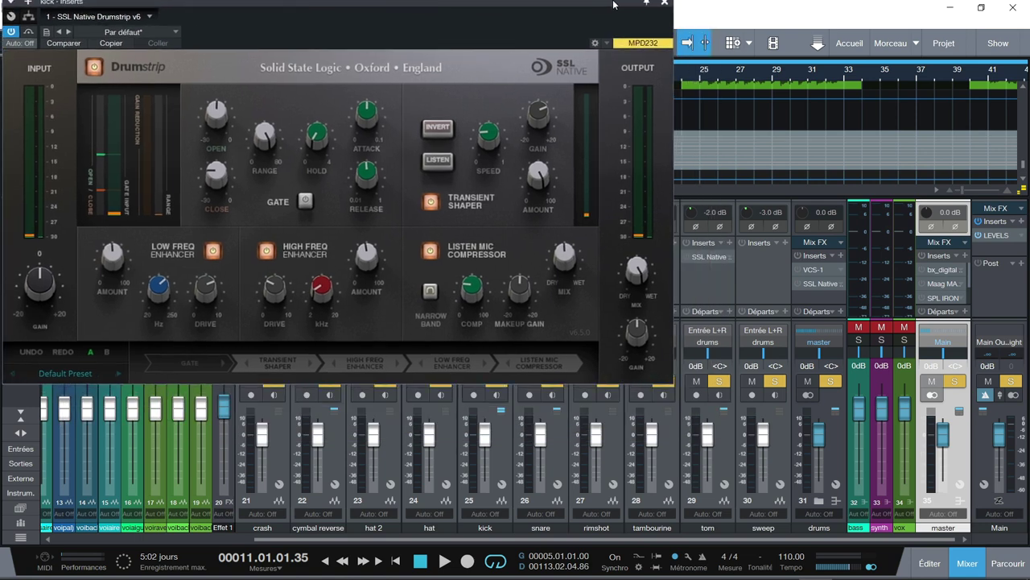
# Compare the drums during playback with the kick's Drumstrip bypassed and active, stop playback and close the plug-in.
pyautogui.press('space')
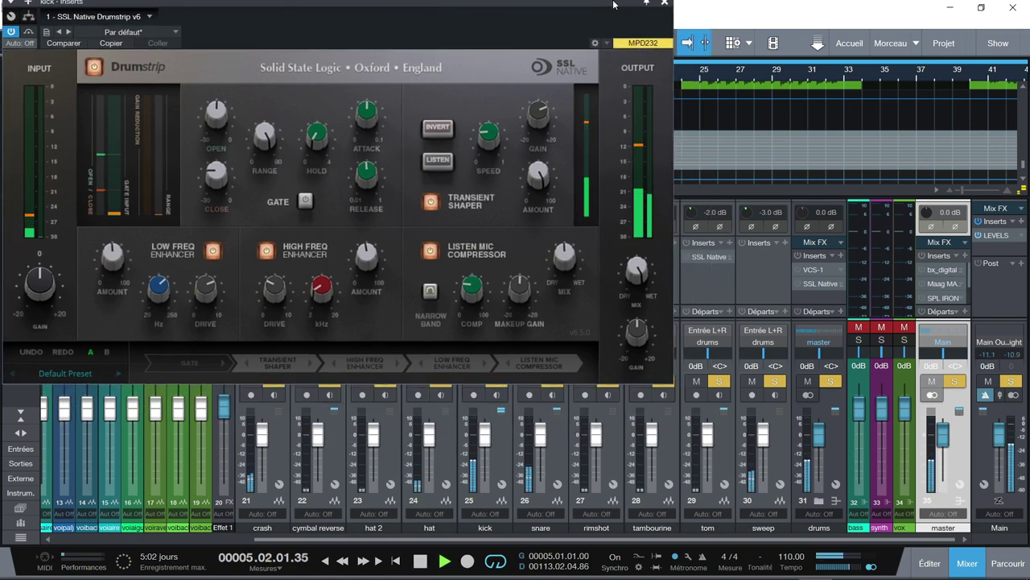
pyautogui.click(95, 68)
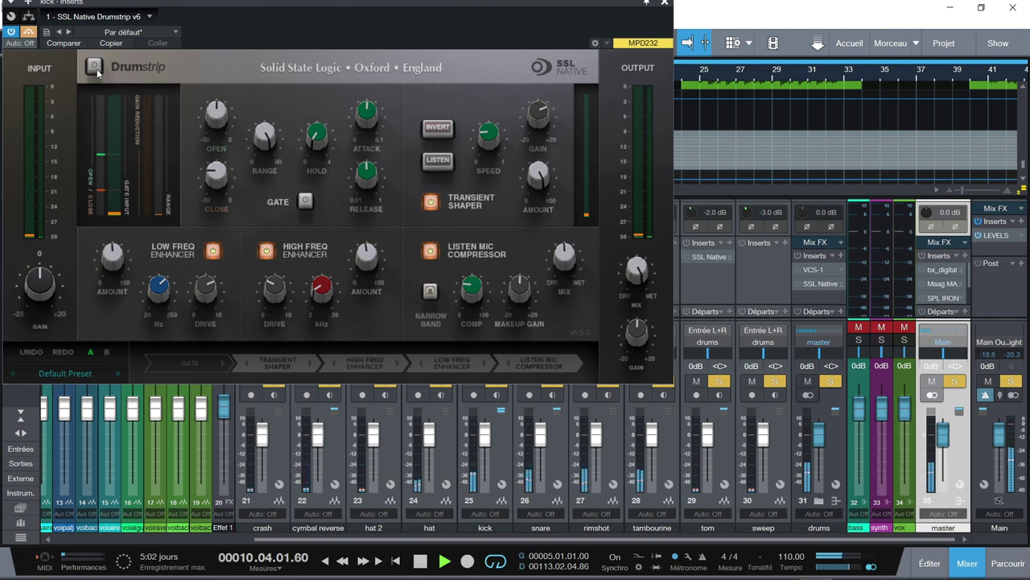
pyautogui.click(95, 70)
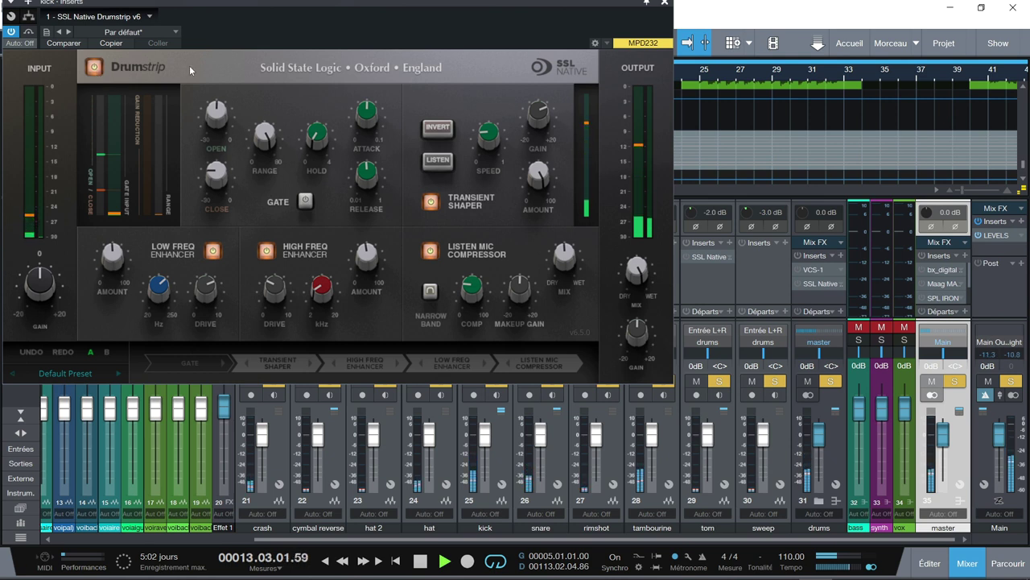
pyautogui.press('space')
pyautogui.click(665, 4)
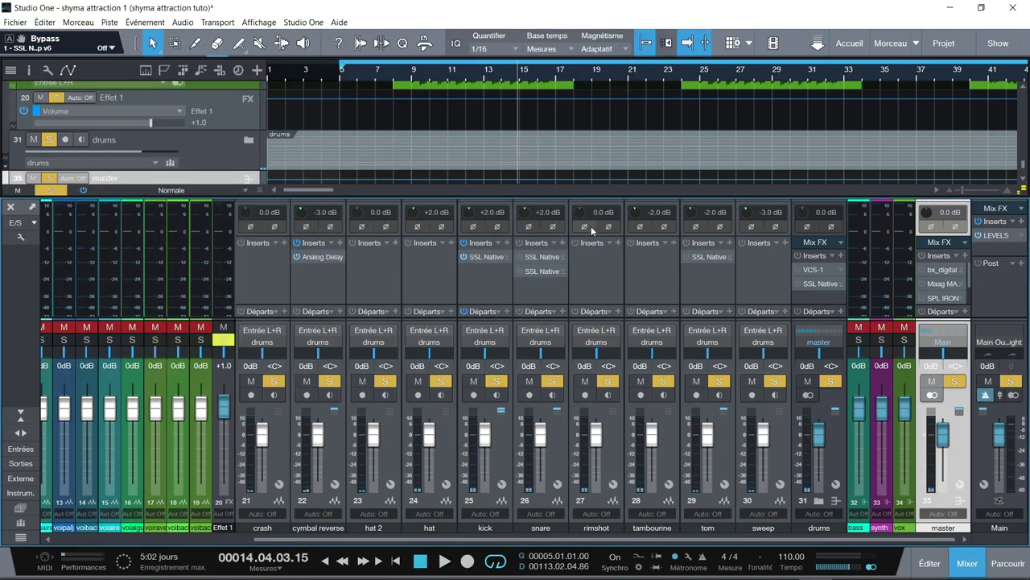
# Open the snare channel's SSL Native Drumstrip v6, review its enhancer, transient shaper and compressor settings, enable it and close it.
pyautogui.click(544, 257)
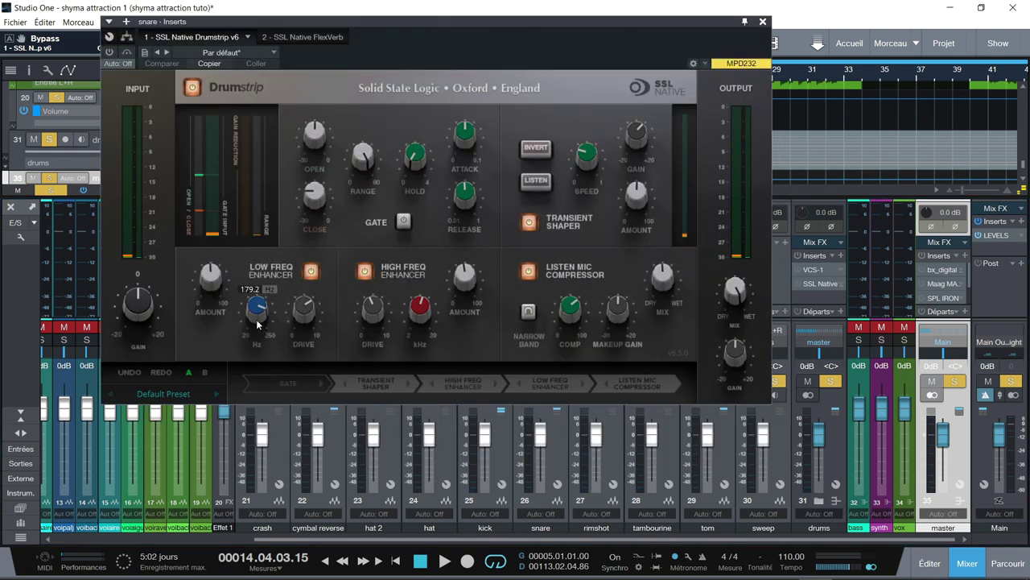
pyautogui.moveTo(256, 320)
pyautogui.moveTo(420, 312)
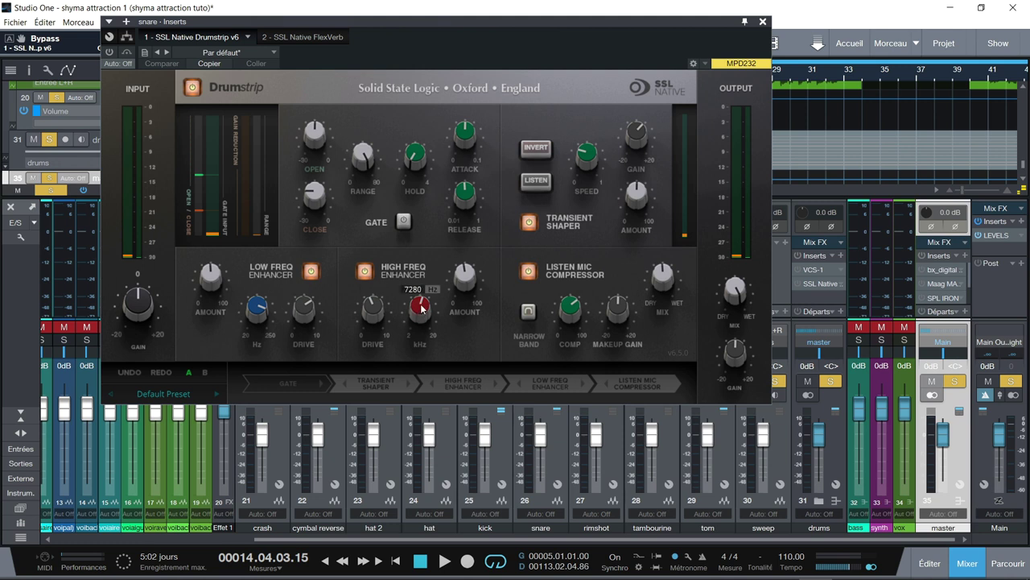
pyautogui.moveTo(375, 311)
pyautogui.moveTo(467, 276)
pyautogui.moveTo(636, 143)
pyautogui.moveTo(572, 303)
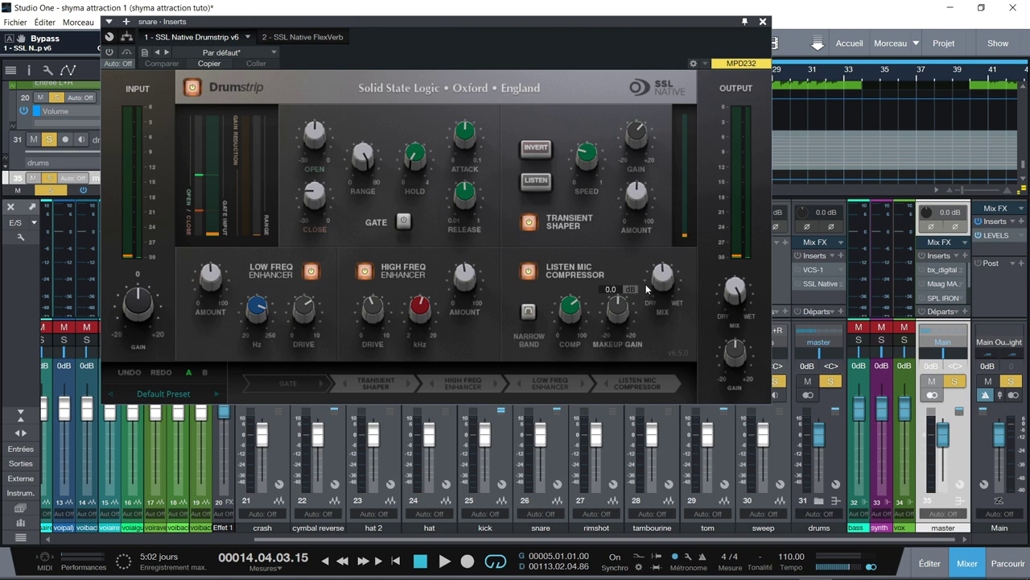
pyautogui.click(763, 21)
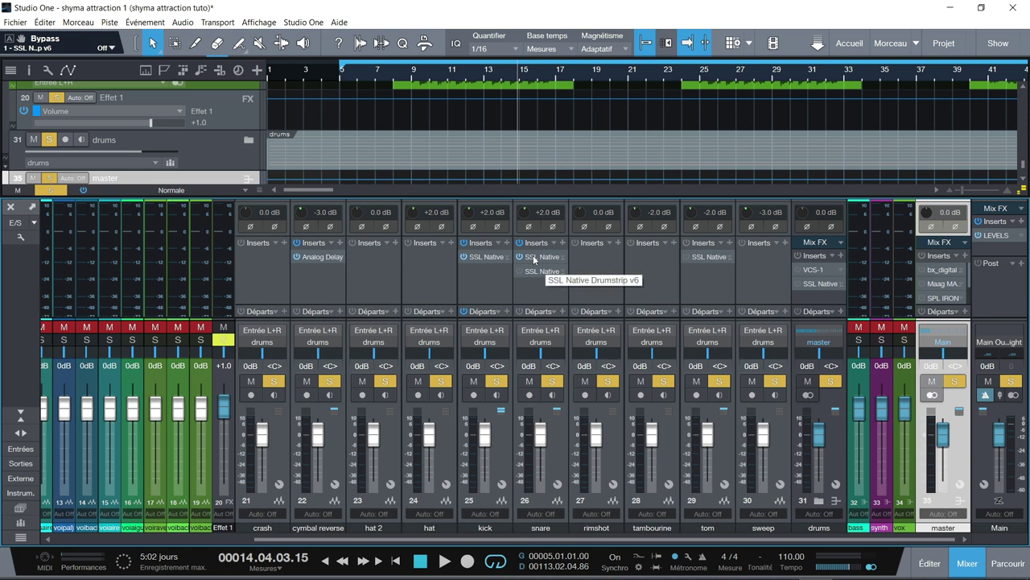
# Play the drums from bar 5 and compare them with the kick and snare Drumstrip inserts switched off and on.
pyautogui.press('Home')
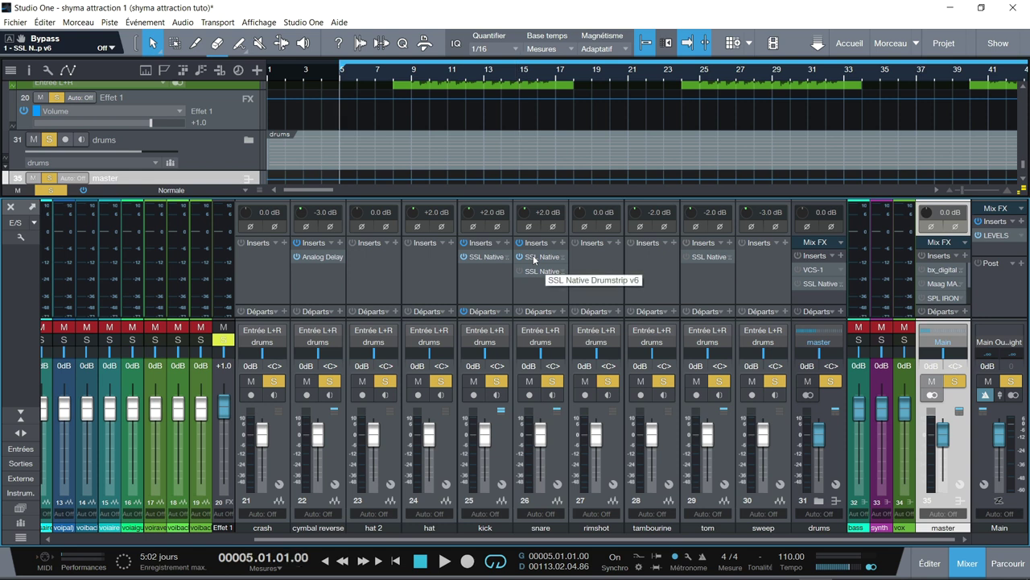
pyautogui.press('space')
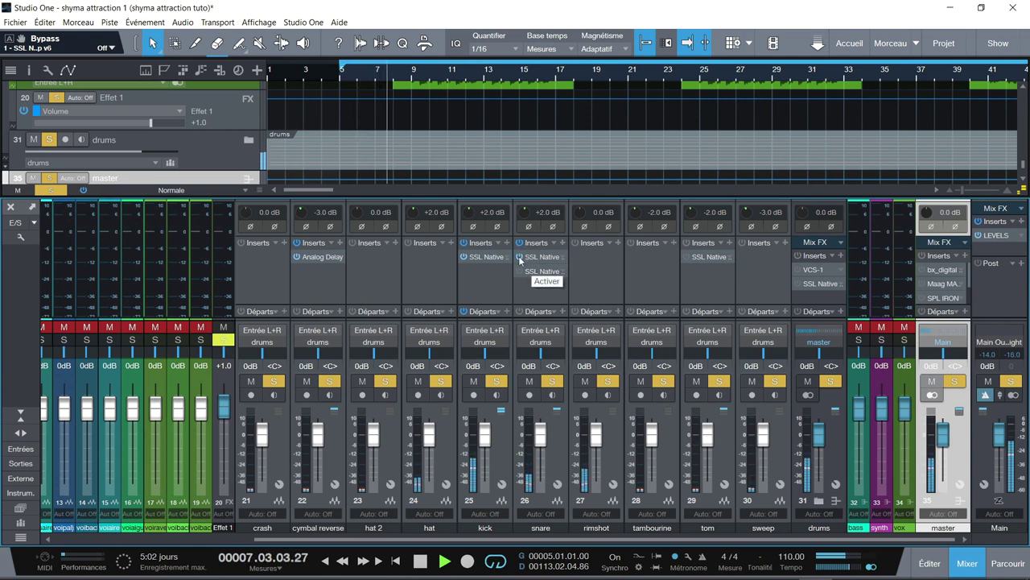
pyautogui.click(464, 257)
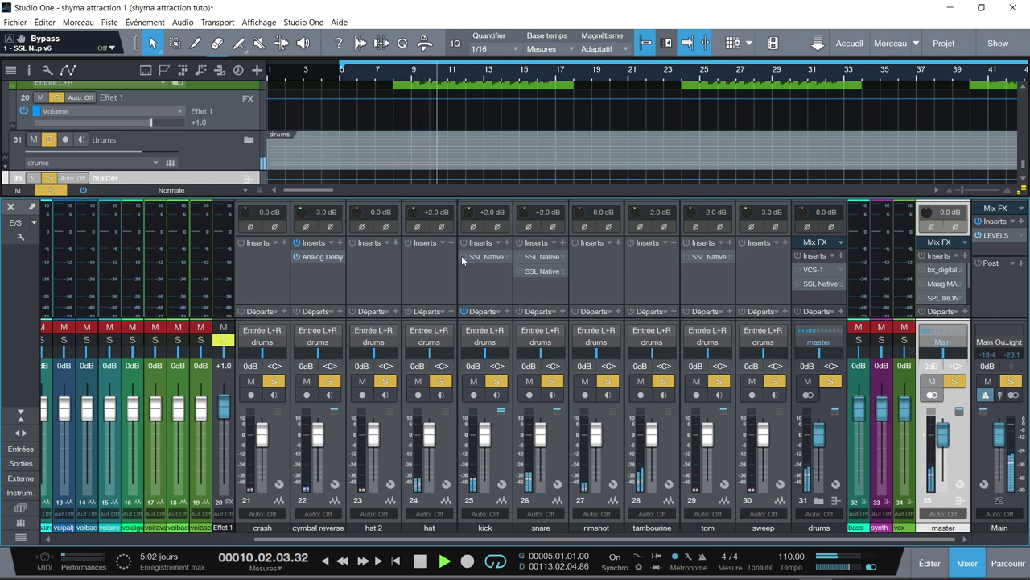
pyautogui.click(463, 256)
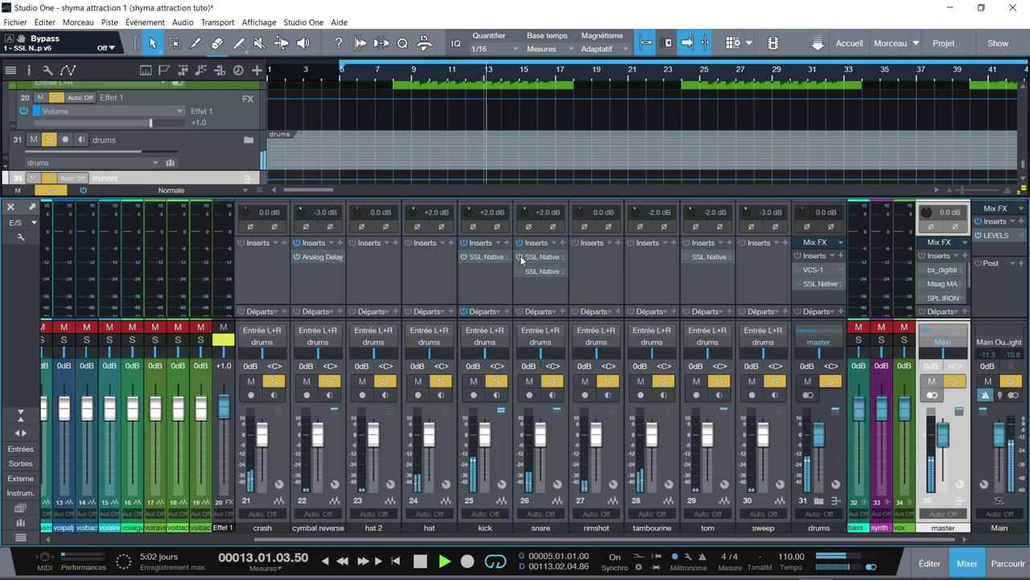
pyautogui.press('space')
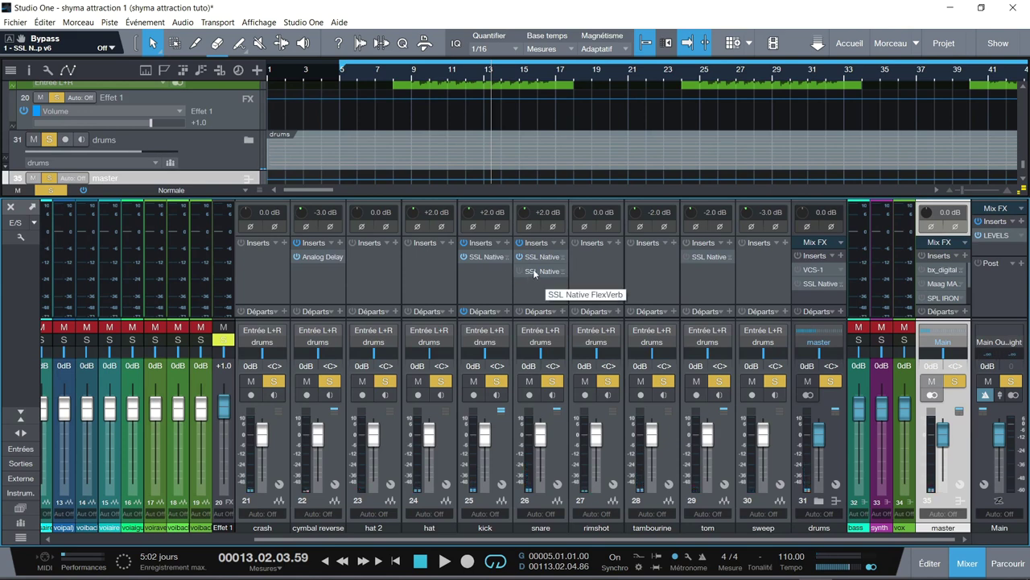
# Open and enable the SSL Native FlexVerb on the snare channel, examine its settings and play the drums from bar 5.
pyautogui.click(533, 273)
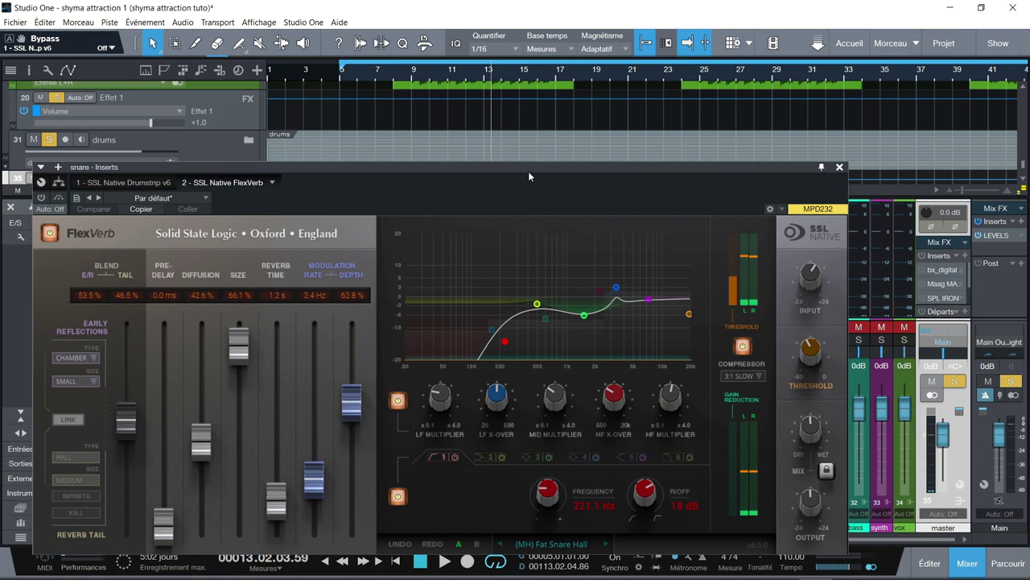
pyautogui.moveTo(526, 165); pyautogui.dragTo(540, 104)
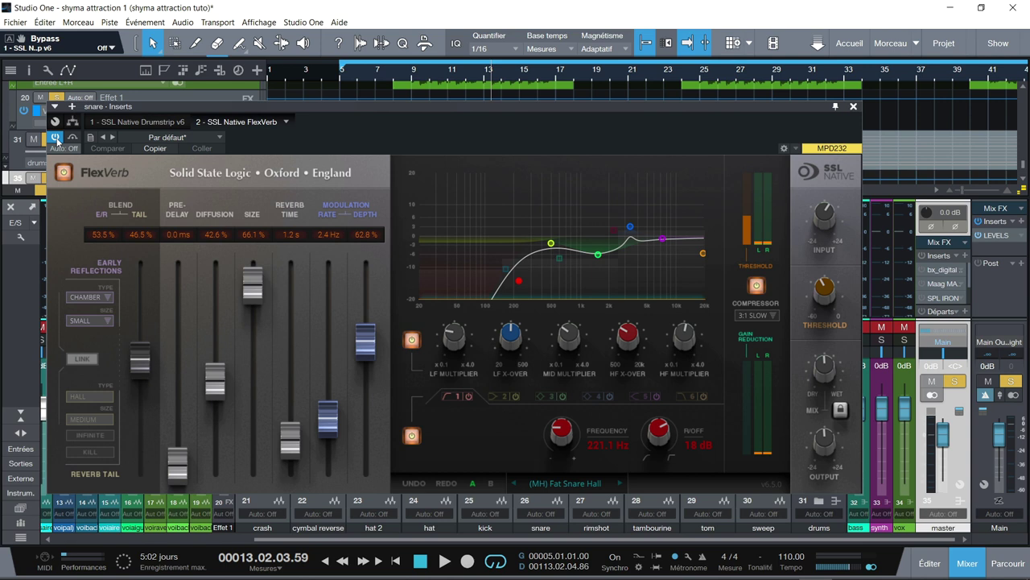
pyautogui.press('Home')
pyautogui.moveTo(833, 295)
pyautogui.press(',')
pyautogui.press('space')
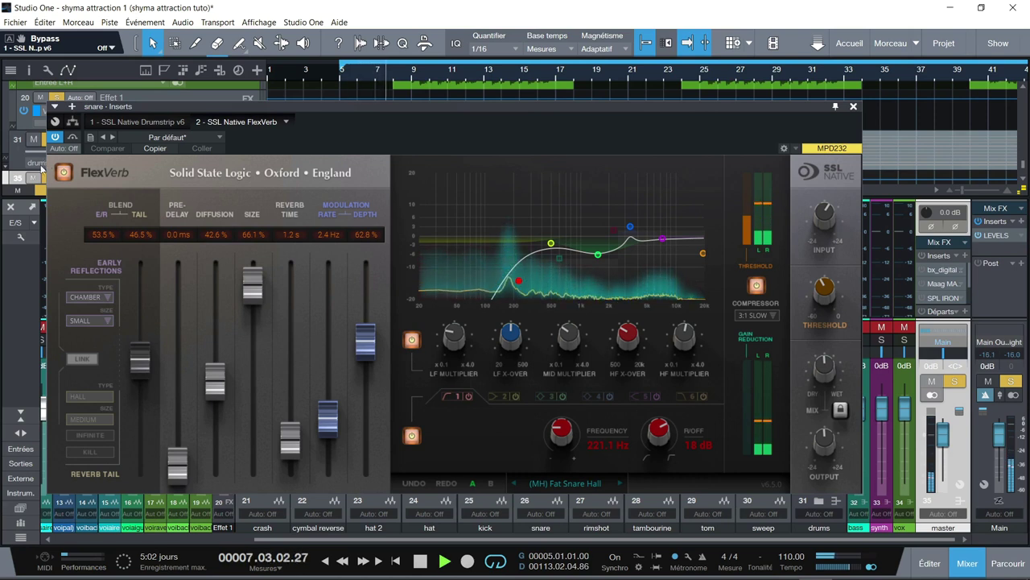
# Compare the drums with the snare's FlexVerb bypassed and active, stop playback and close the plug-in.
pyautogui.click(63, 172)
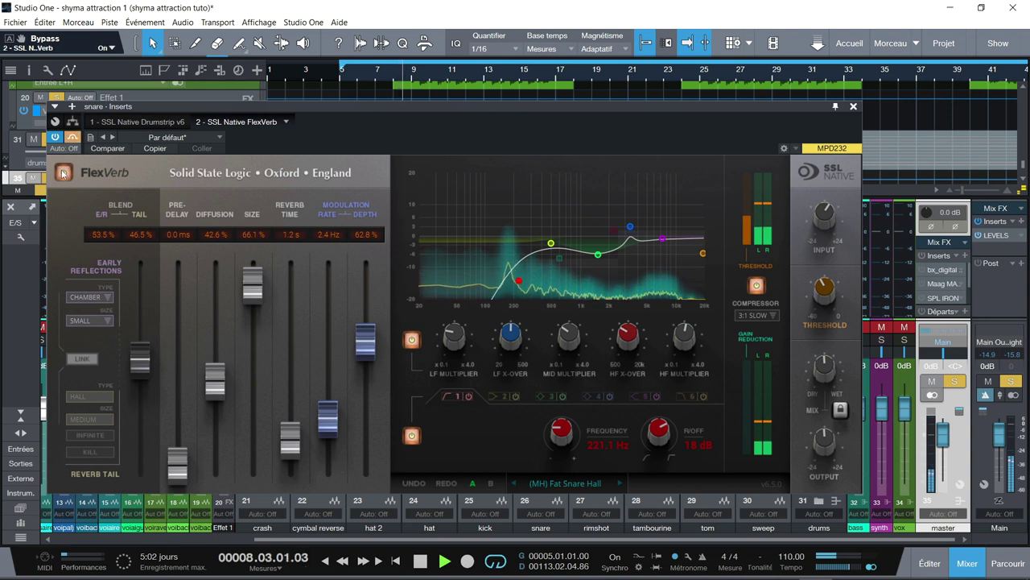
pyautogui.click(62, 172)
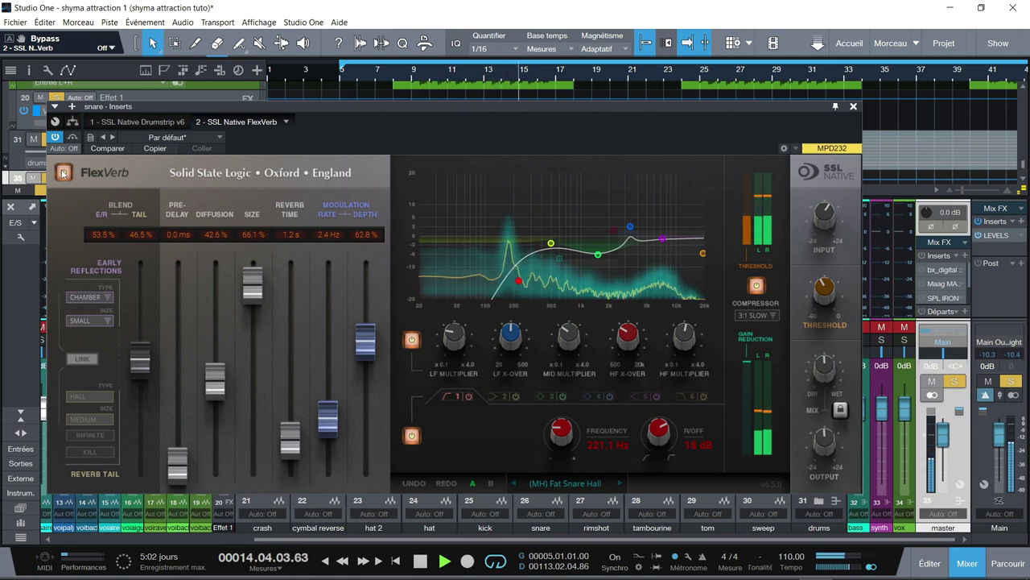
pyautogui.press('space')
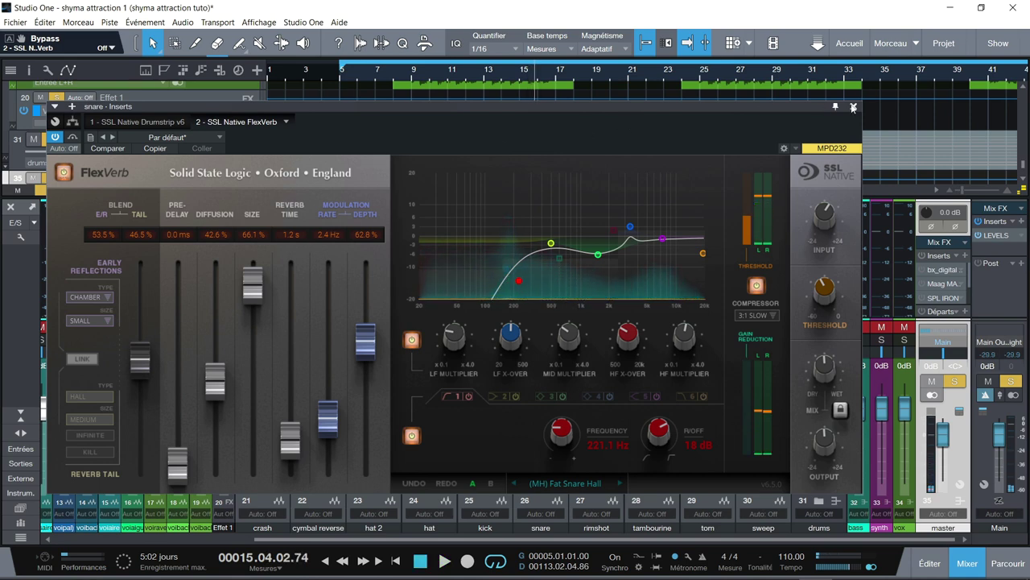
pyautogui.click(854, 107)
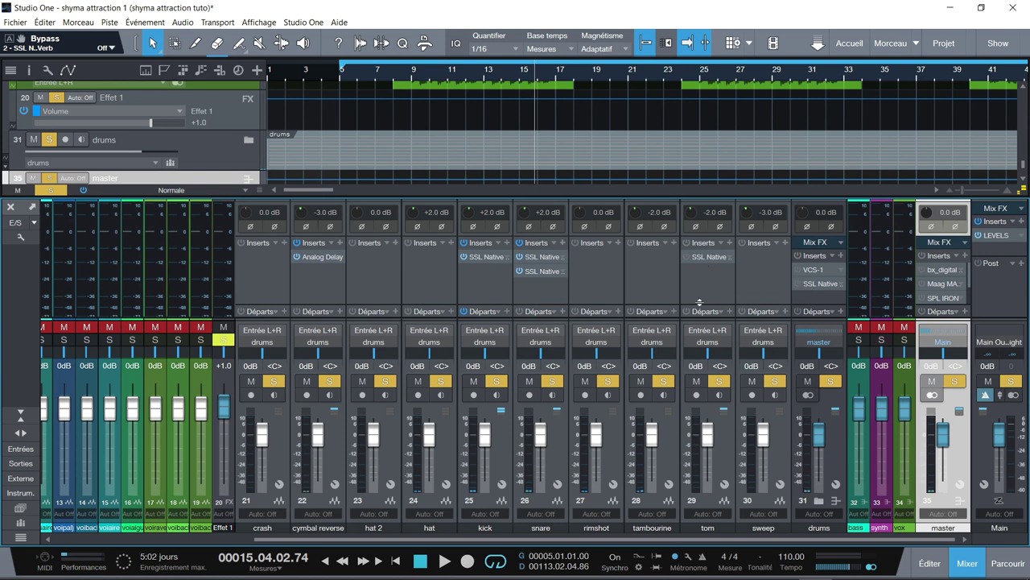
# Enable the SSL Native Drumstrip v6 on the tom channel, review its enhancer and transient shaper settings and close it.
pyautogui.doubleClick(710, 257)
pyautogui.moveTo(476, 2); pyautogui.dragTo(471, 62)
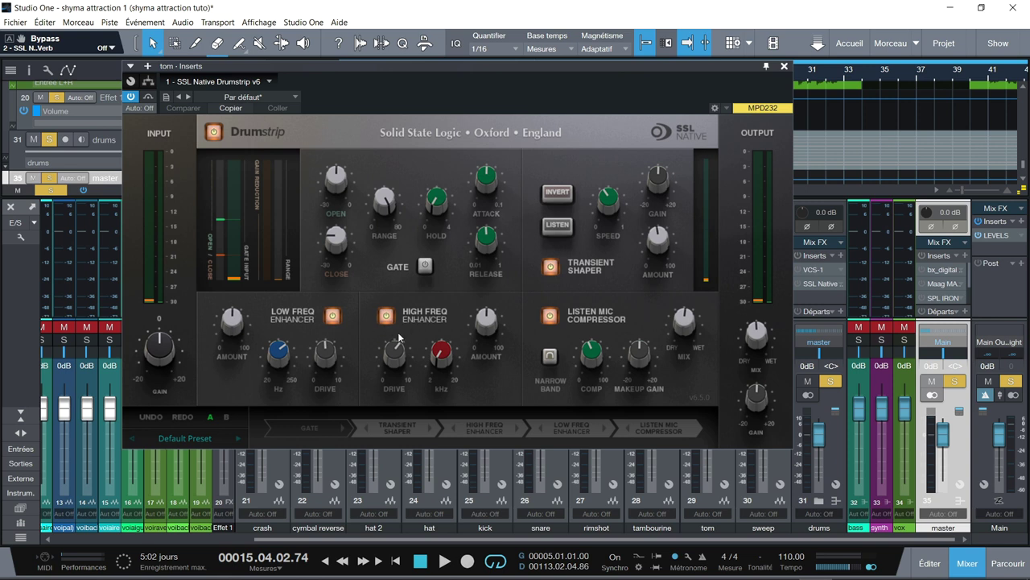
pyautogui.moveTo(441, 358)
pyautogui.moveTo(276, 348)
pyautogui.moveTo(395, 344)
pyautogui.moveTo(649, 190)
pyautogui.moveTo(667, 233)
pyautogui.click(785, 66)
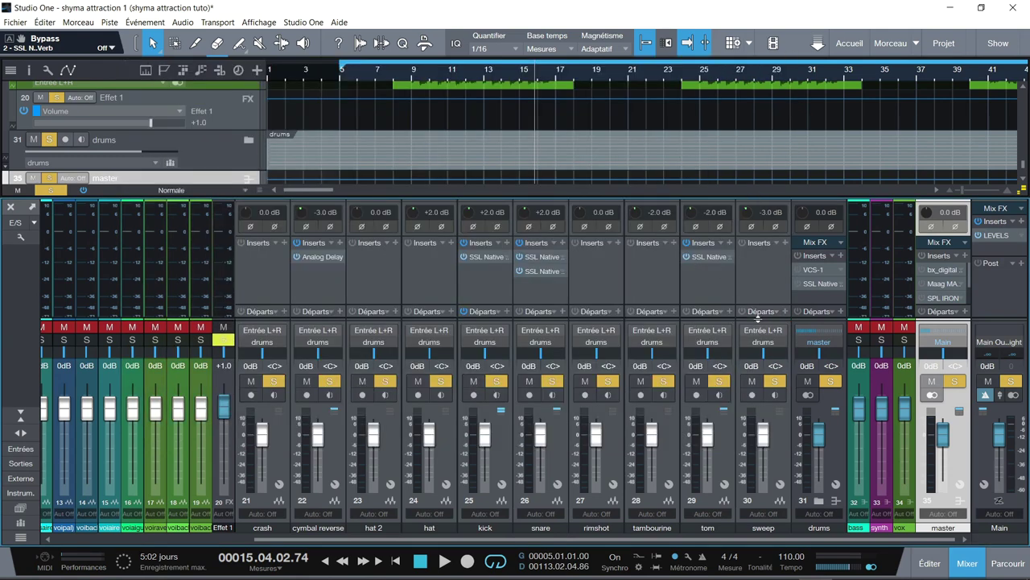
# Play the drums from bar 5, open the VCS-1 on the drums bus and enable it during playback.
pyautogui.press('Home')
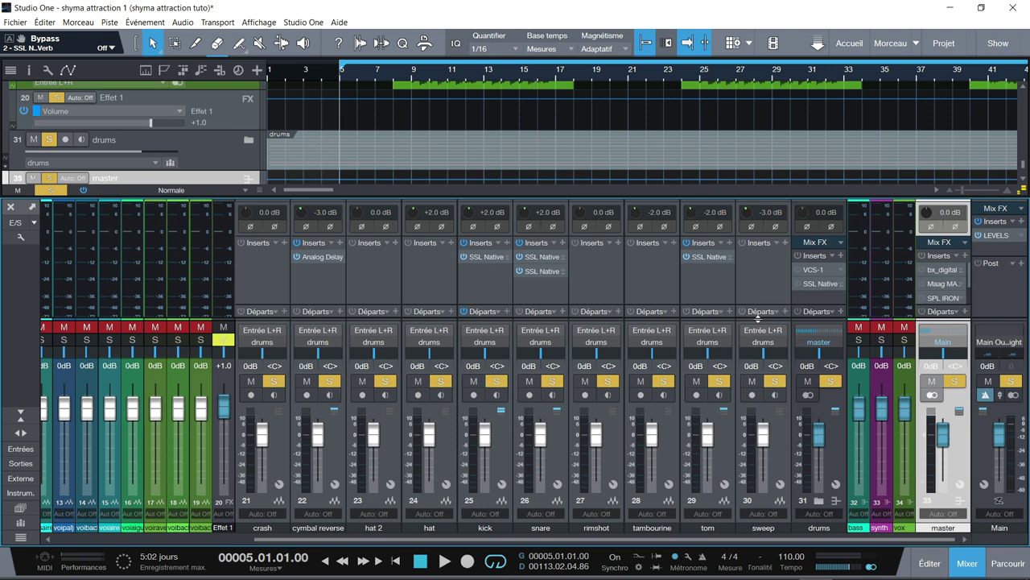
pyautogui.press('space')
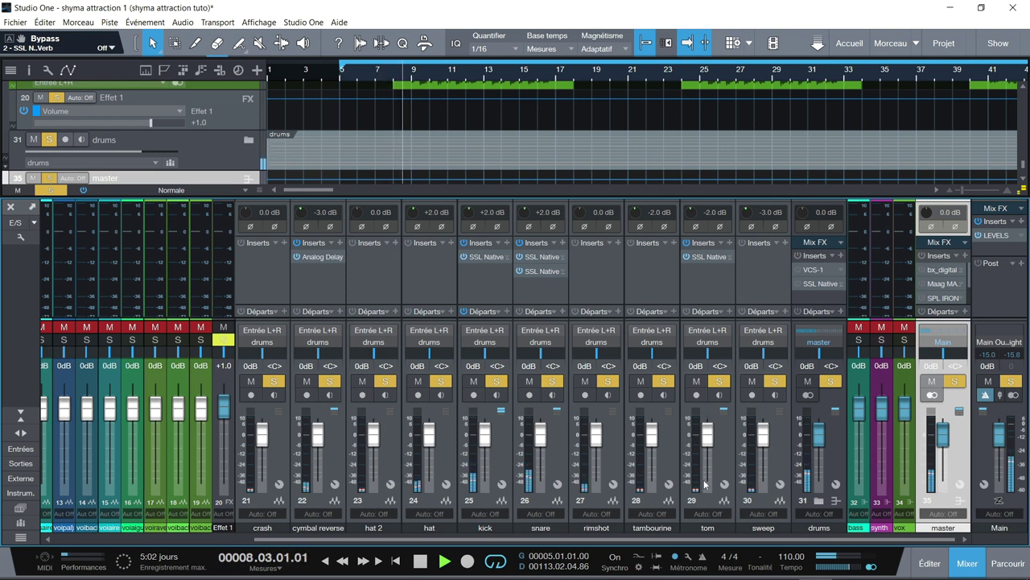
pyautogui.click(811, 272)
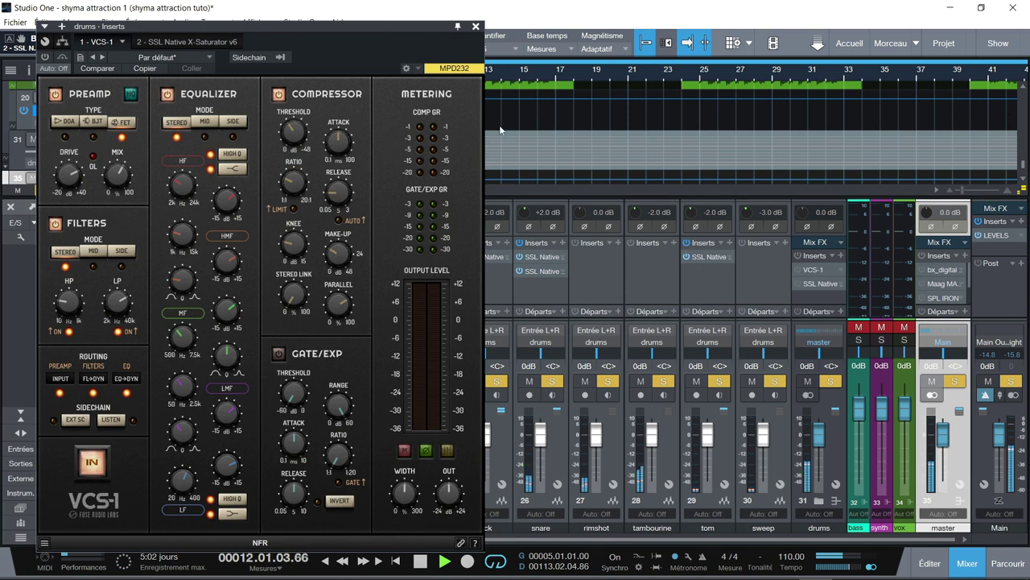
pyautogui.moveTo(398, 25); pyautogui.dragTo(489, 20)
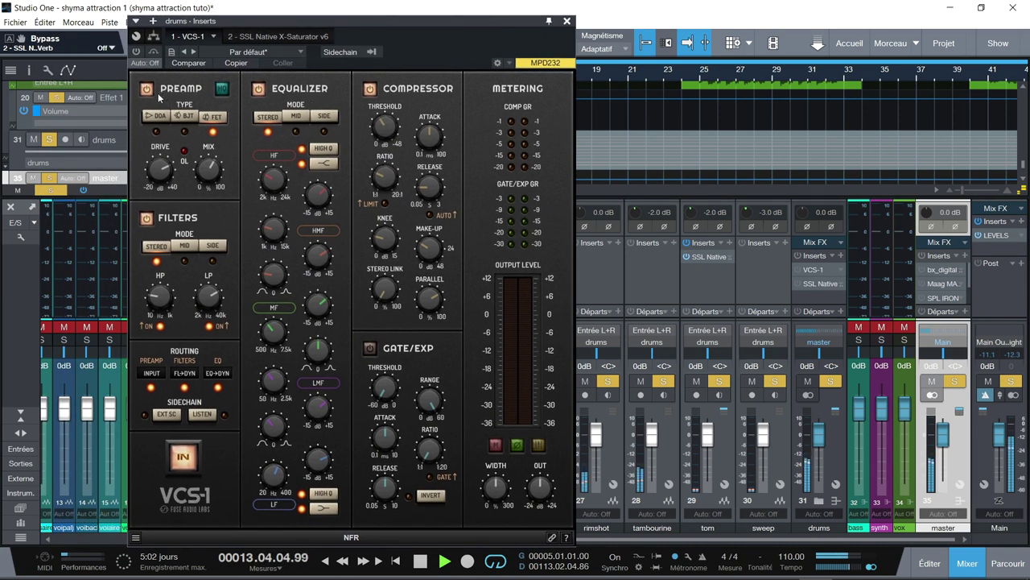
pyautogui.click(137, 52)
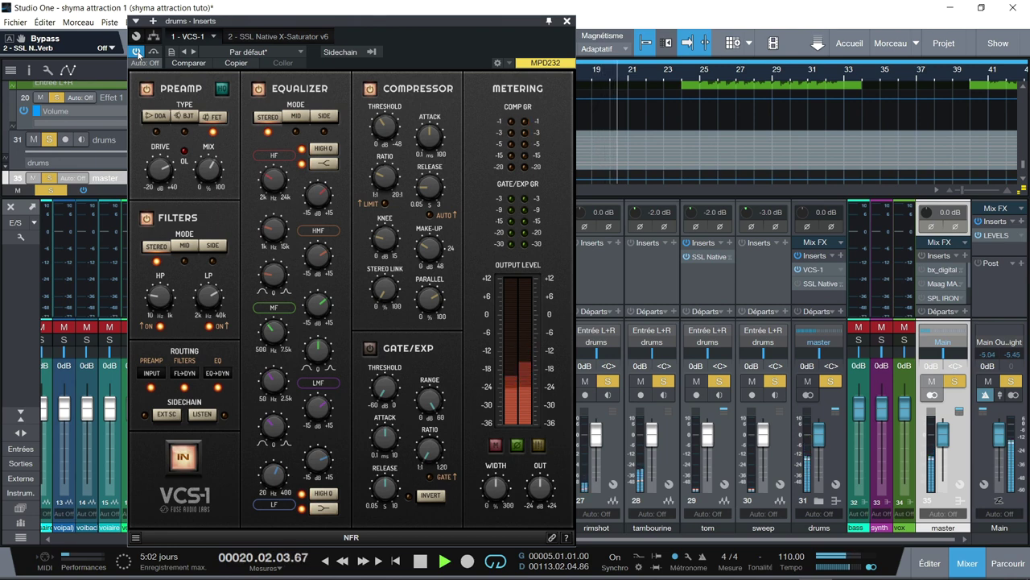
pyautogui.press('space')
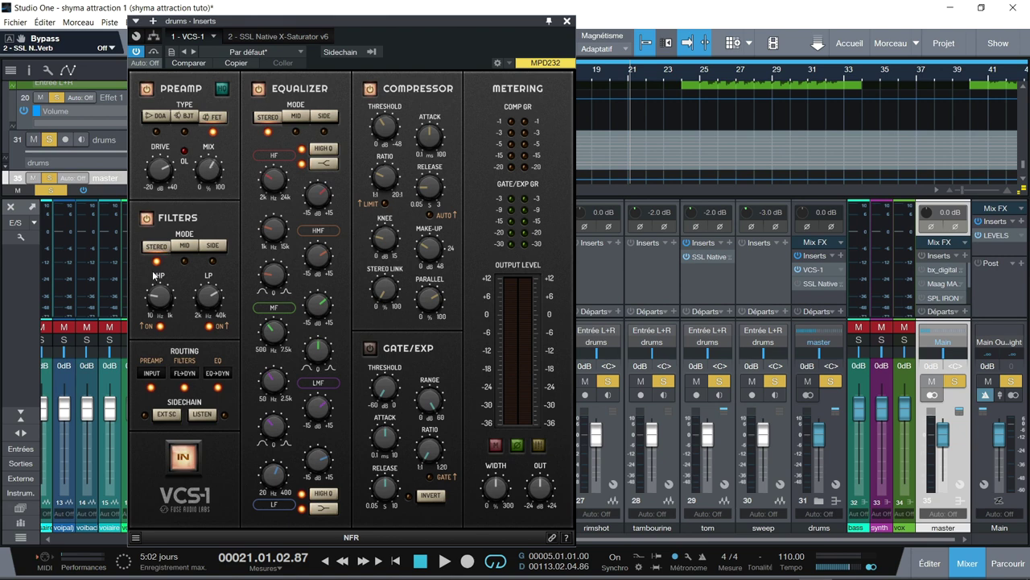
# Examine the VCS-1's high-pass and low-pass filter frequencies and move the plug-in window aside.
pyautogui.moveTo(156, 300)
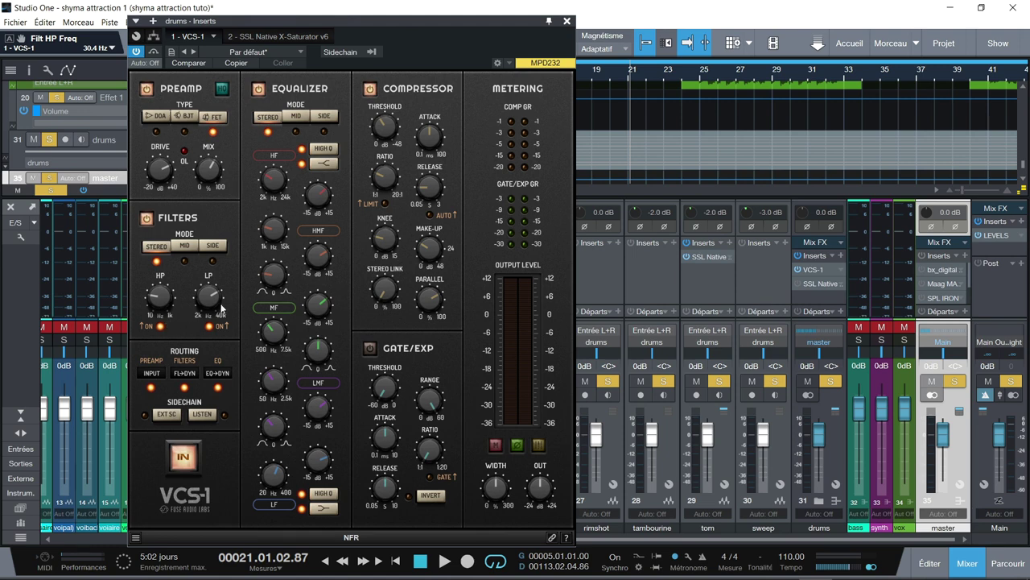
pyautogui.moveTo(206, 300)
pyautogui.moveTo(348, 25); pyautogui.dragTo(603, 22)
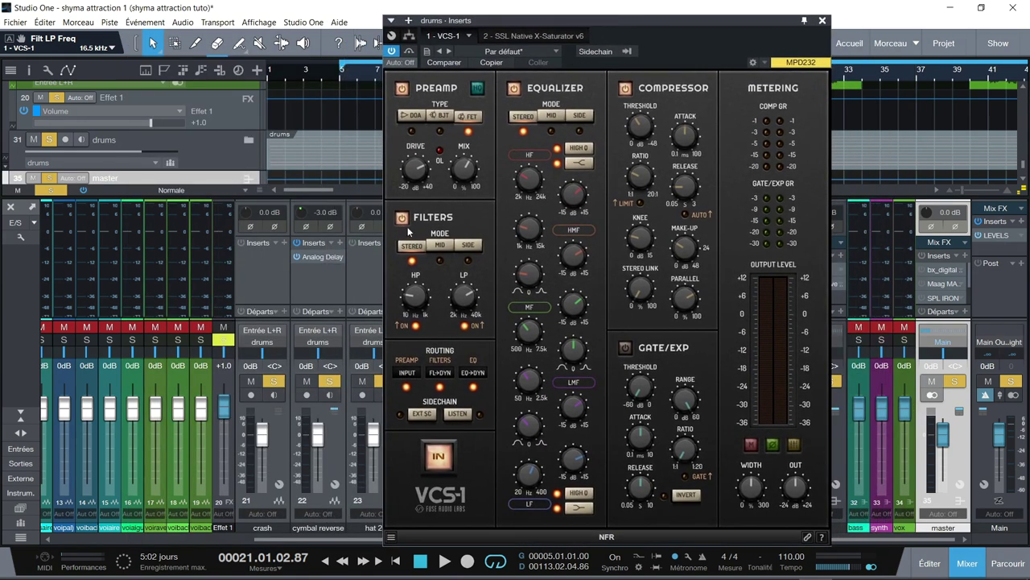
# Bypass all active VCS-1 sections, play the drums from bar 5 and re-enable the preamp, filters and equalizer.
pyautogui.moveTo(644, 28); pyautogui.dragTo(459, 29)
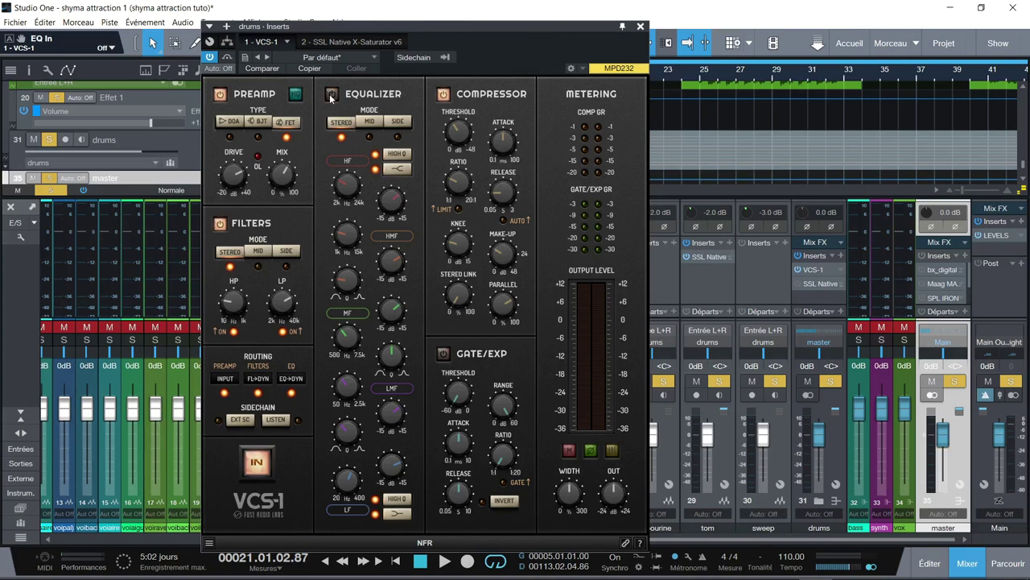
pyautogui.click(444, 94)
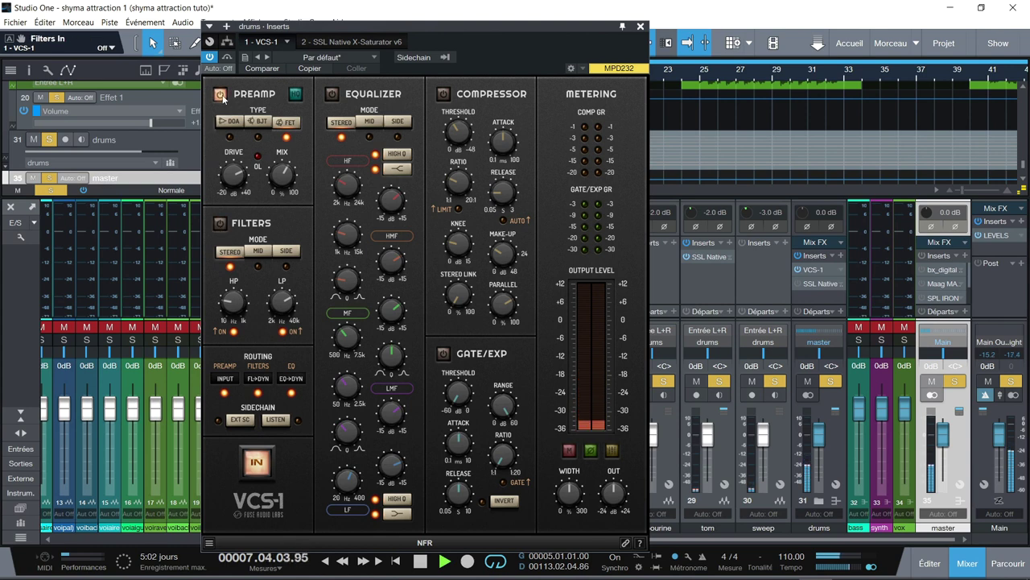
pyautogui.click(221, 95)
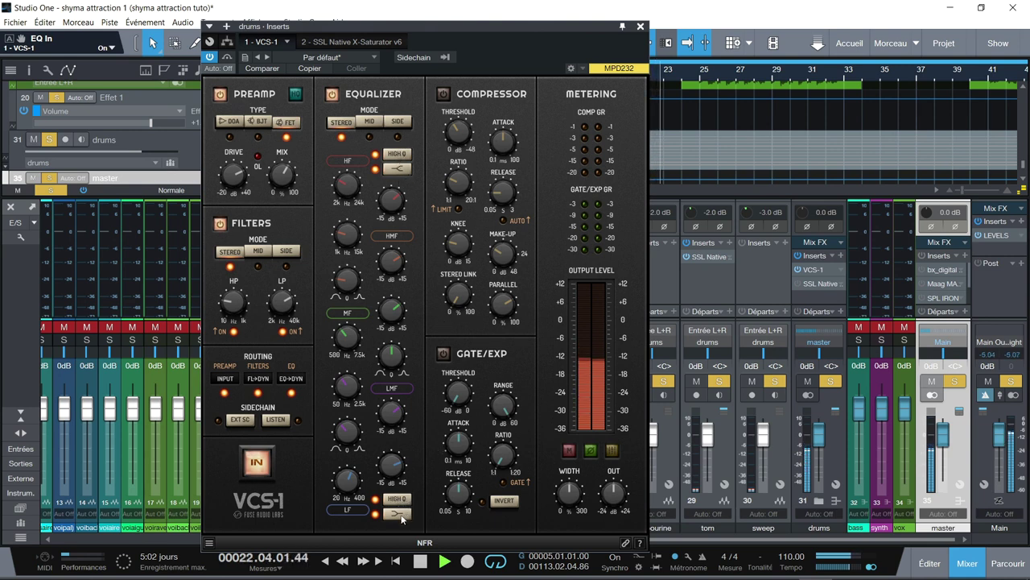
# Compare the drums with the VCS-1 equalizer's HF shelf switched off and on.
pyautogui.click(391, 171)
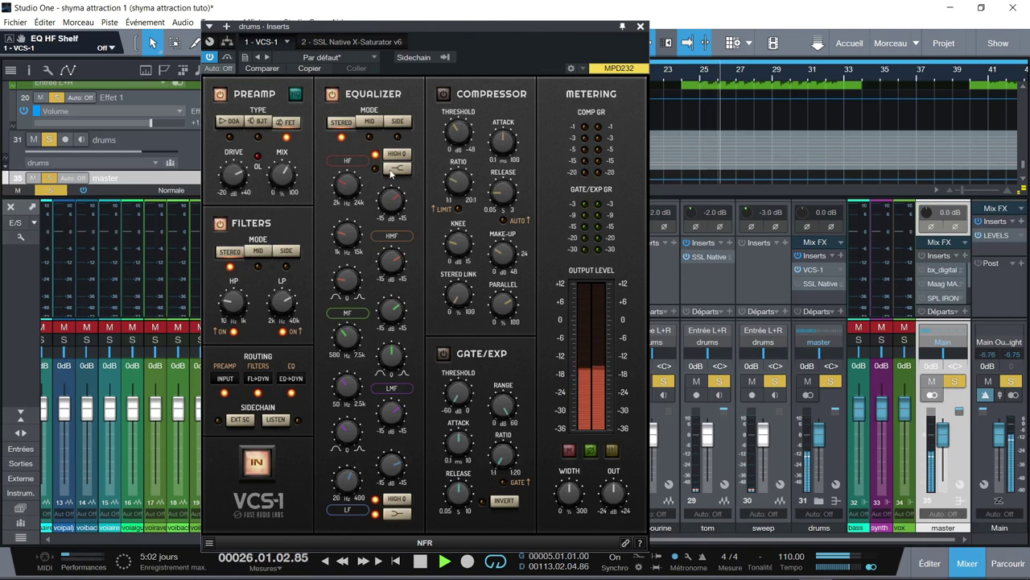
pyautogui.click(391, 171)
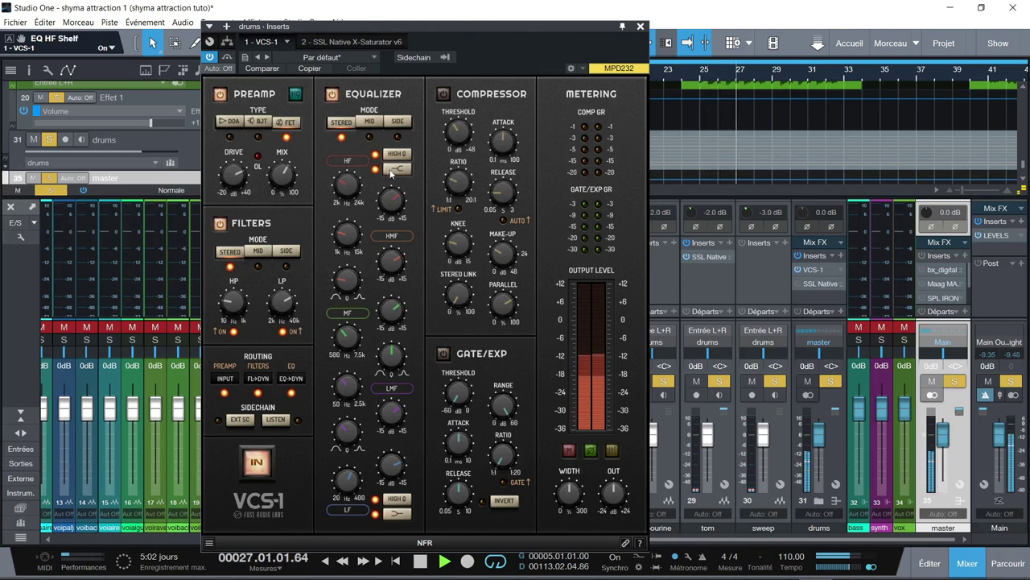
# Switch on the VCS-1 compressor during playback with its threshold at -18.8 dB, and stop playback.
pyautogui.click(444, 94)
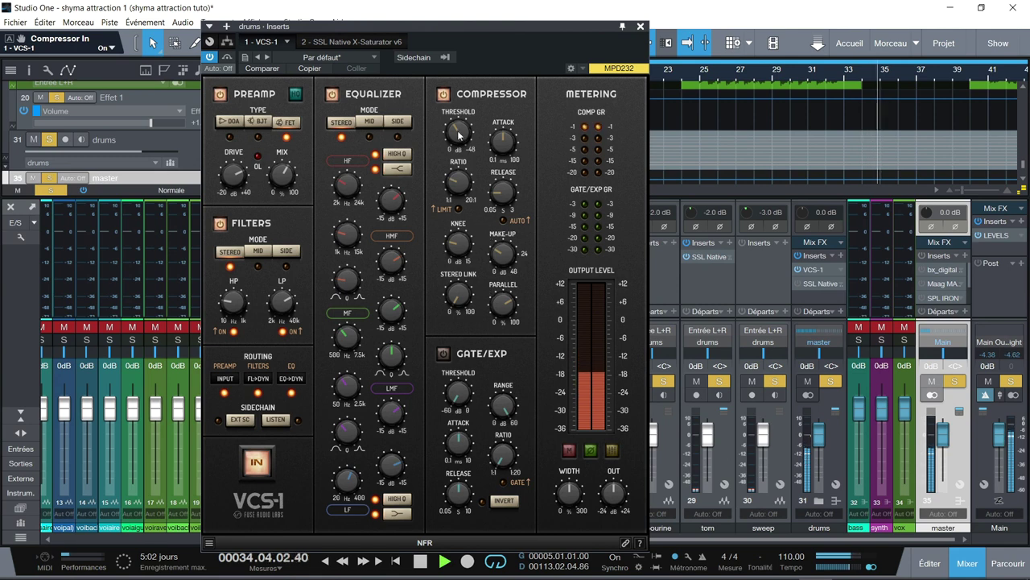
pyautogui.moveTo(455, 134); pyautogui.dragTo(456, 131)
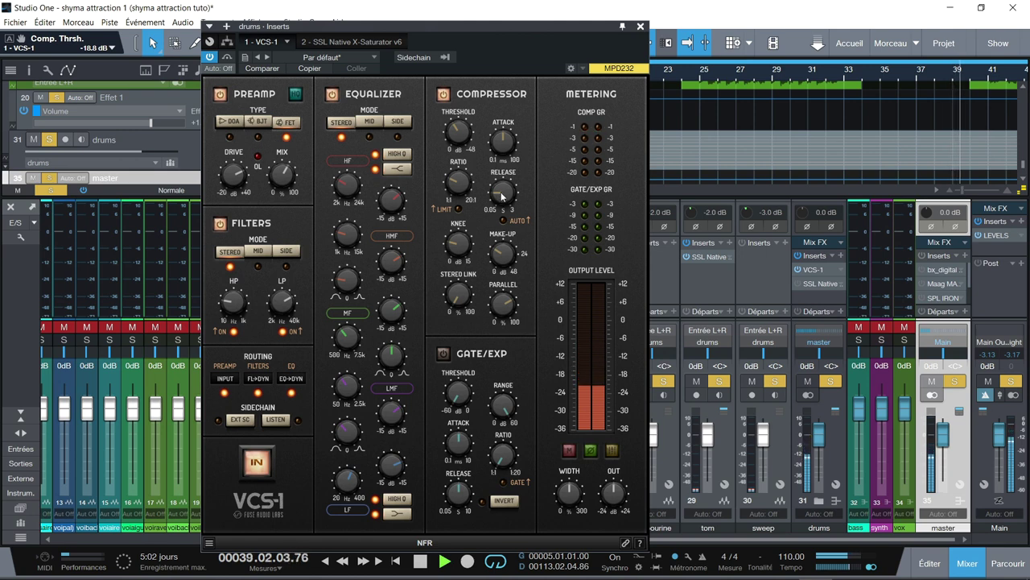
pyautogui.press('space')
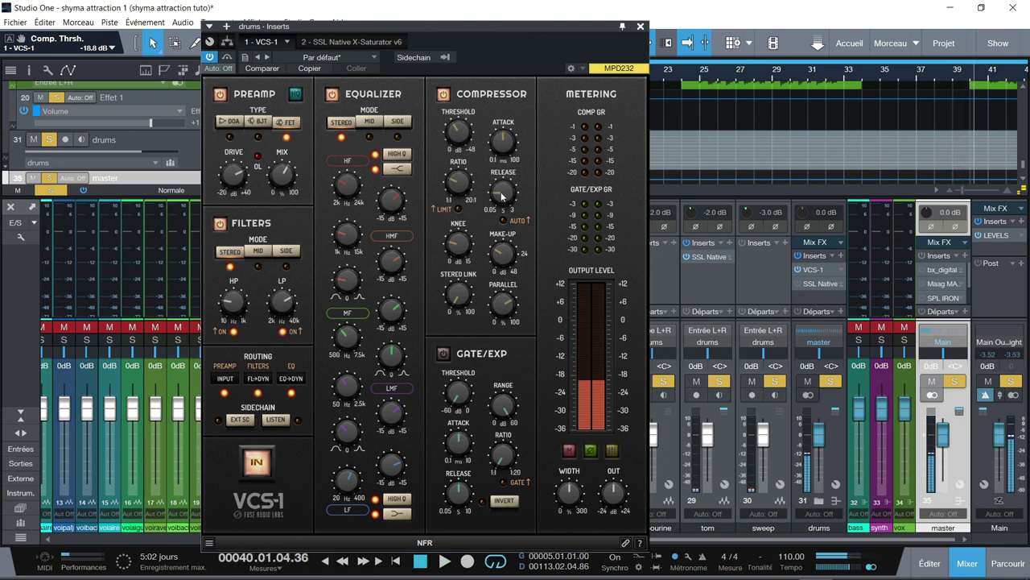
pyautogui.click(503, 195)
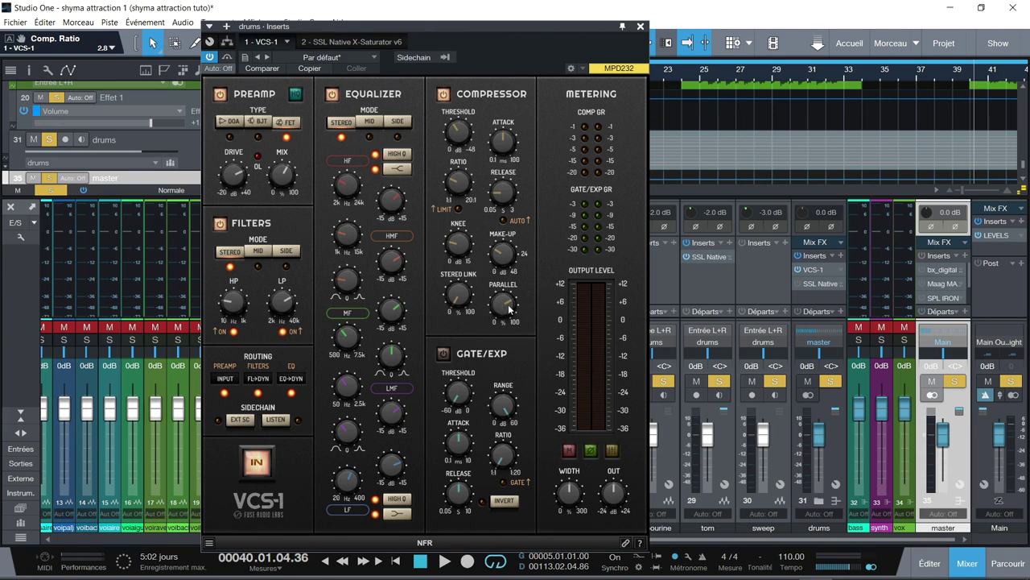
# Play the drums and compare the bus with the VCS-1 deactivated and reactivated.
pyautogui.press('space')
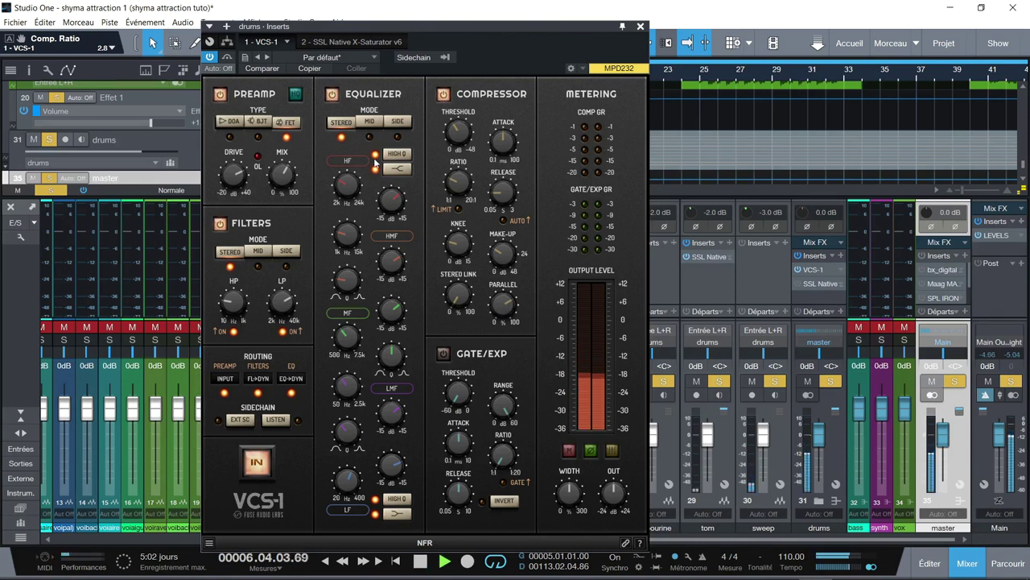
pyautogui.click(209, 56)
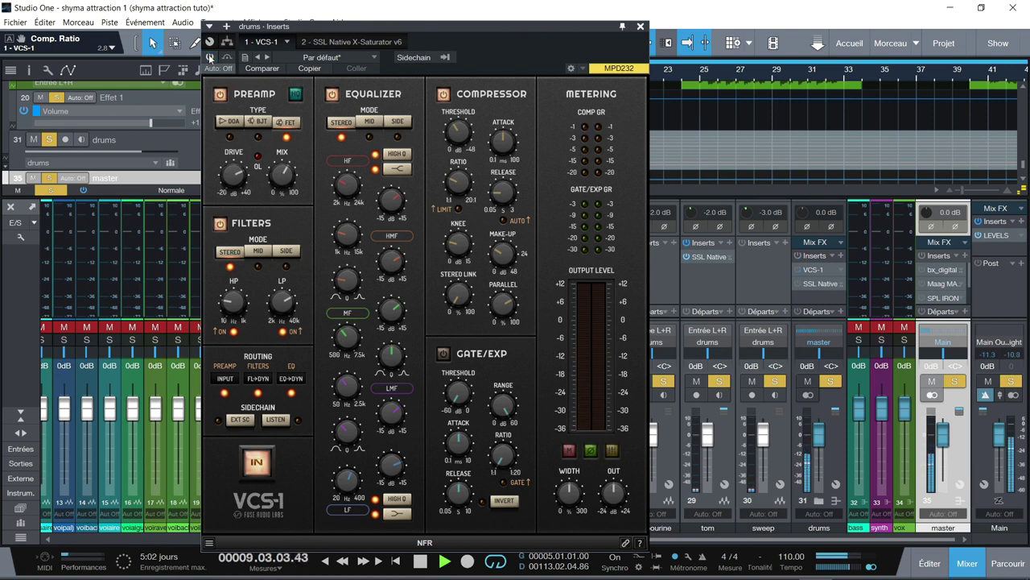
pyautogui.click(208, 55)
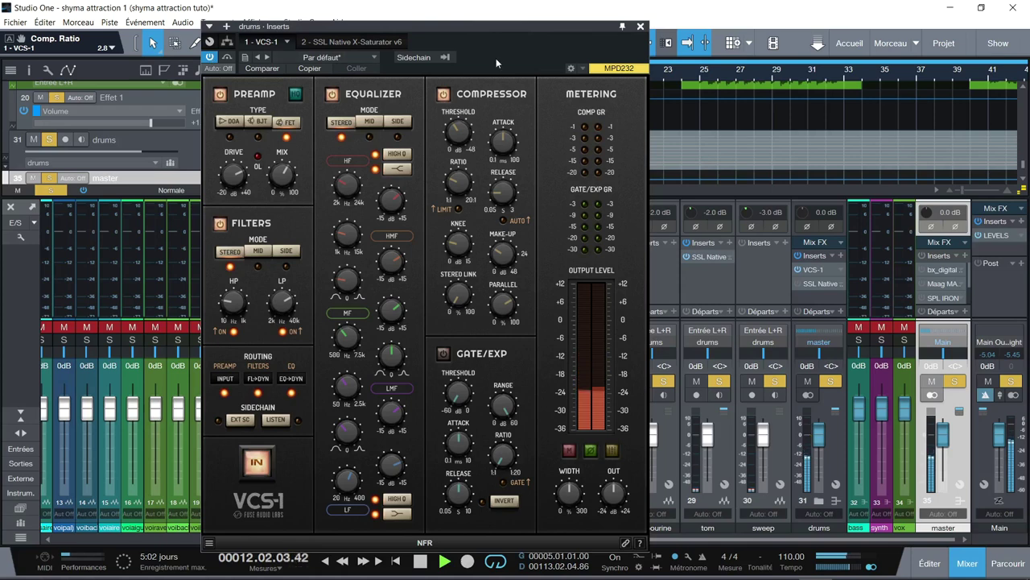
# Open the X-Saturator on the drums bus, activate it during playback and close its window.
pyautogui.click(819, 283)
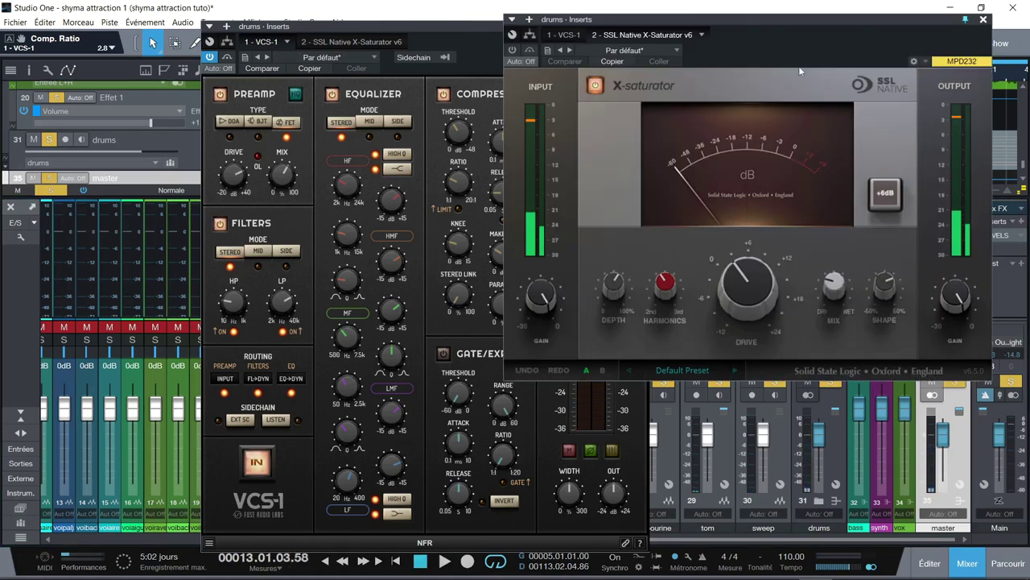
pyautogui.moveTo(800, 18); pyautogui.dragTo(457, 62)
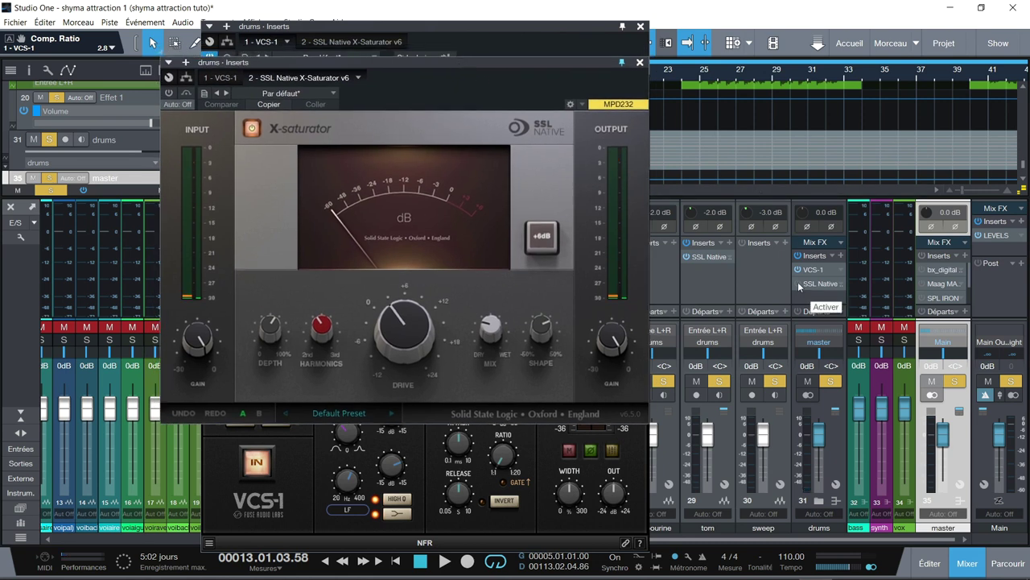
pyautogui.press('space')
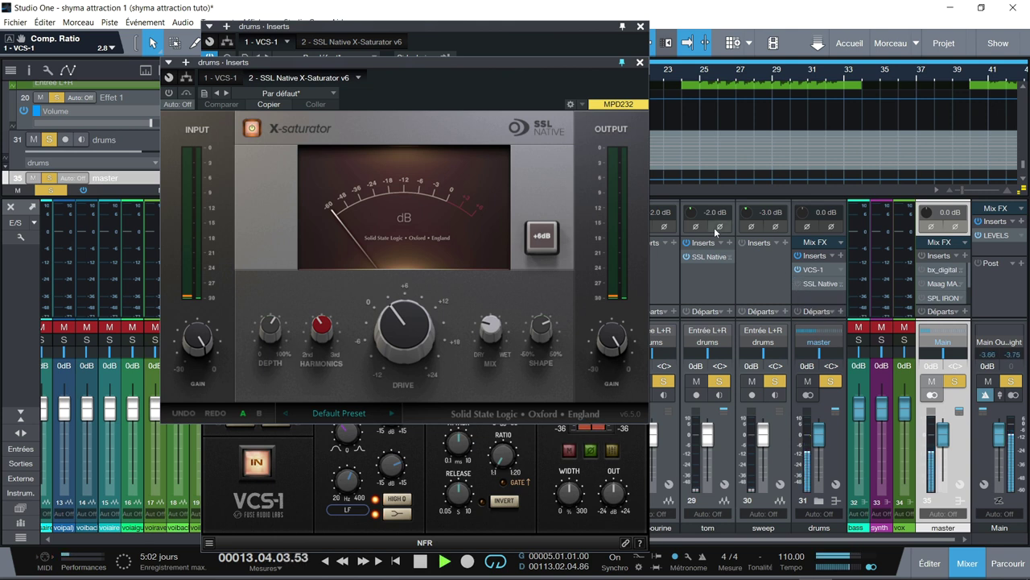
pyautogui.click(170, 93)
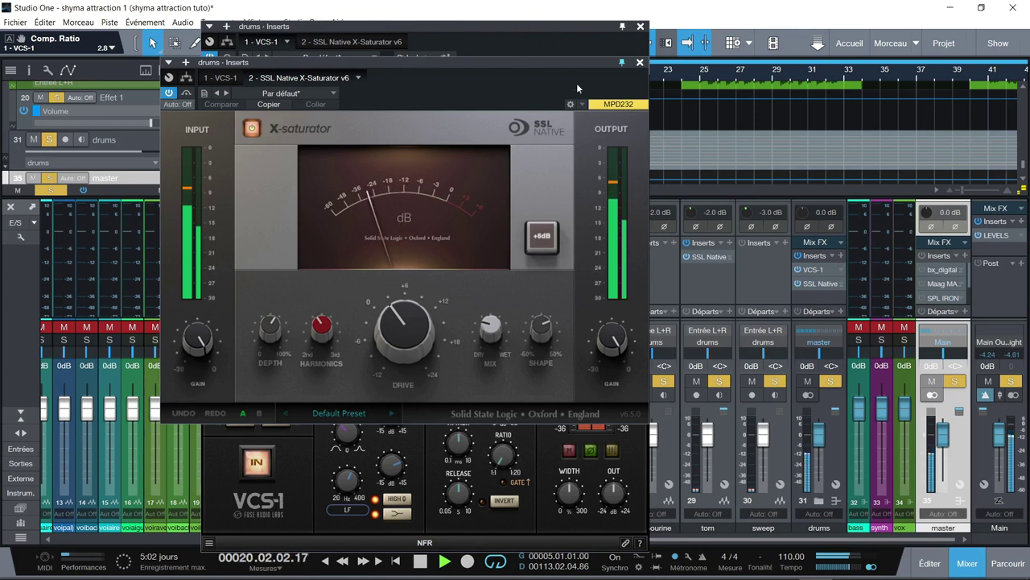
pyautogui.click(640, 62)
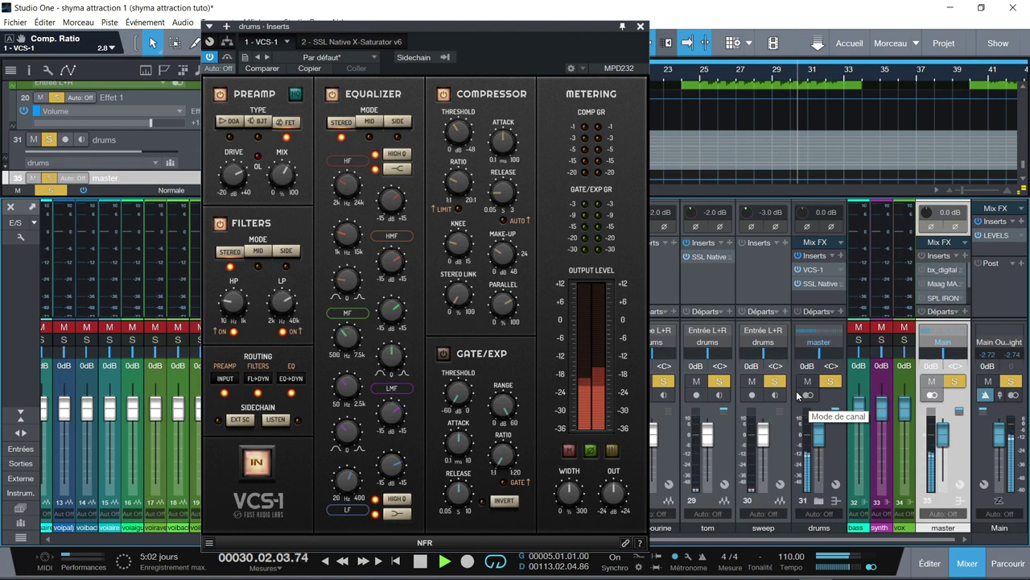
# Restart the drums from bar 5, reset the Main output's clip indicator and close the VCS-1 window.
pyautogui.press('KP_1')
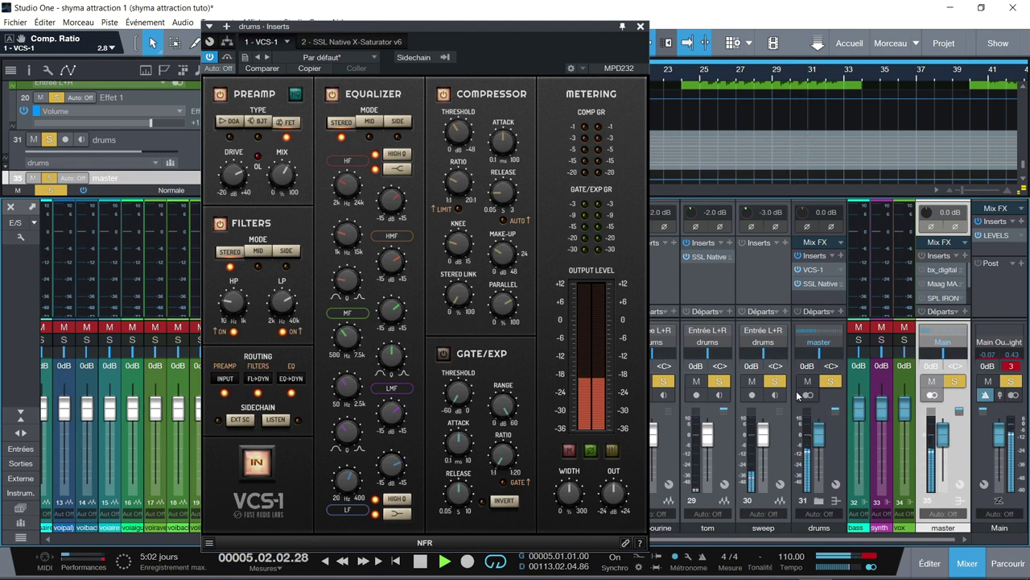
pyautogui.click(1009, 368)
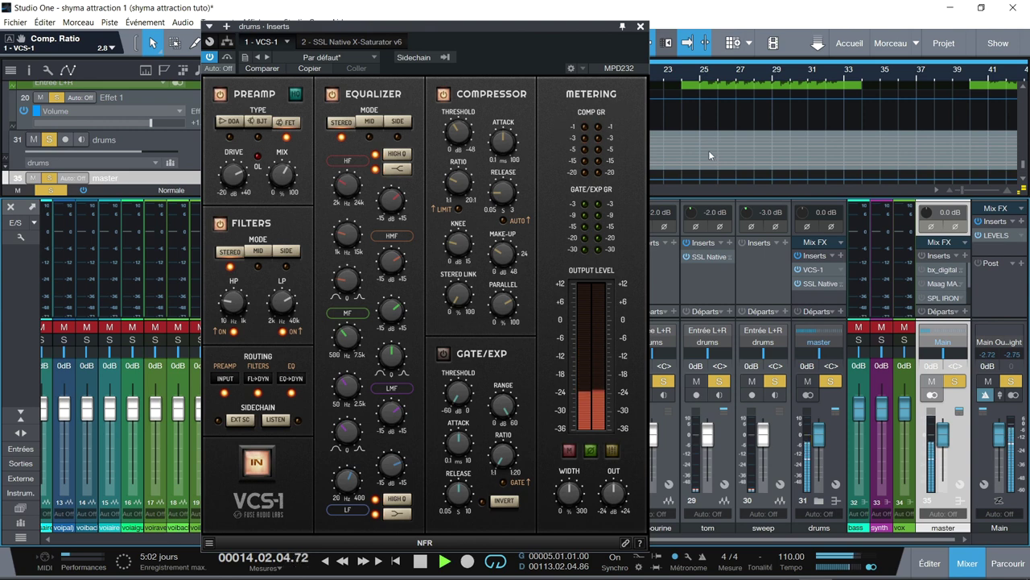
pyautogui.click(642, 27)
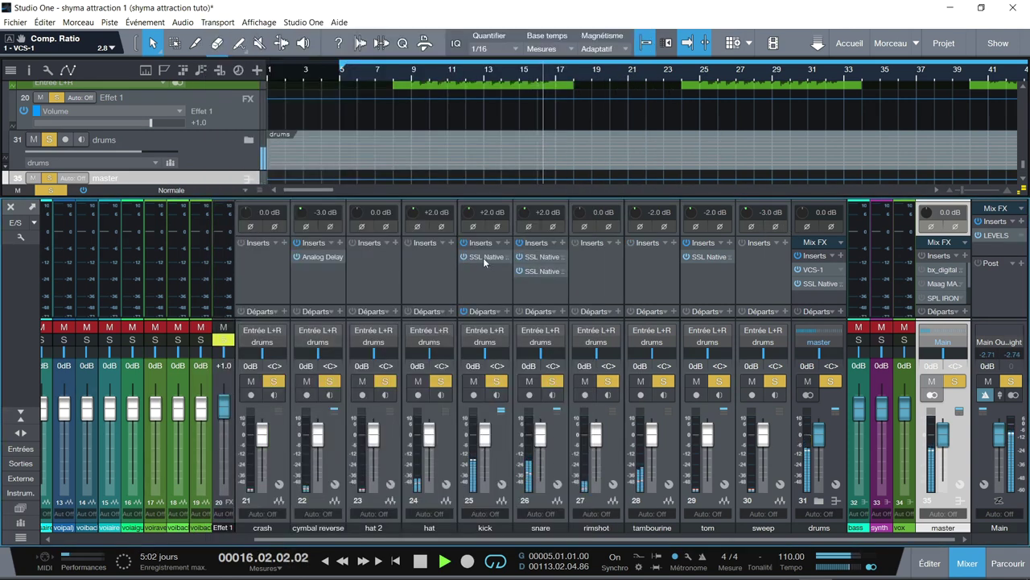
# Open the FlexVerb on the snare channel and compare the sound with the reverb bypassed and active.
pyautogui.click(533, 271)
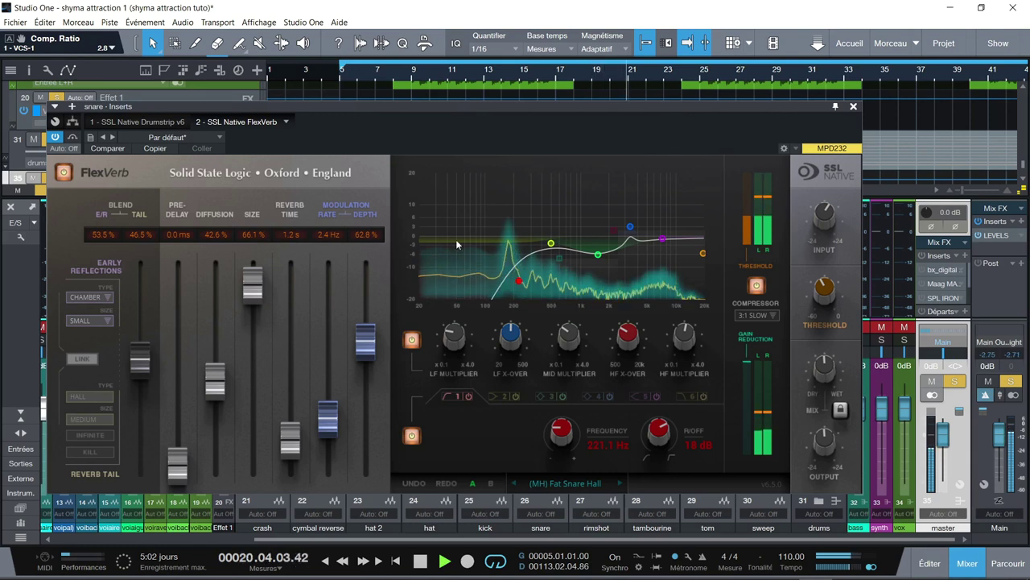
pyautogui.click(63, 174)
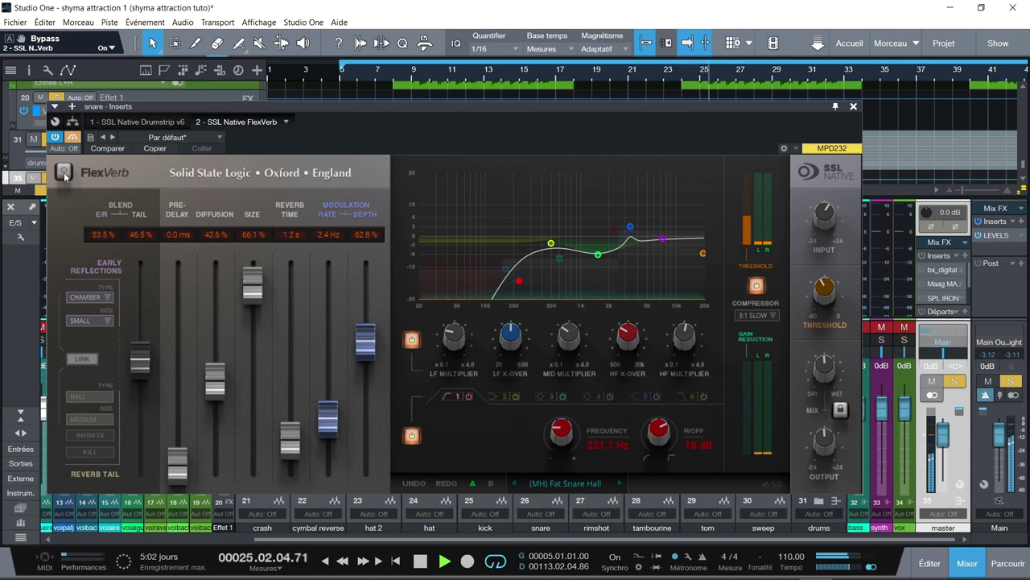
pyautogui.click(64, 174)
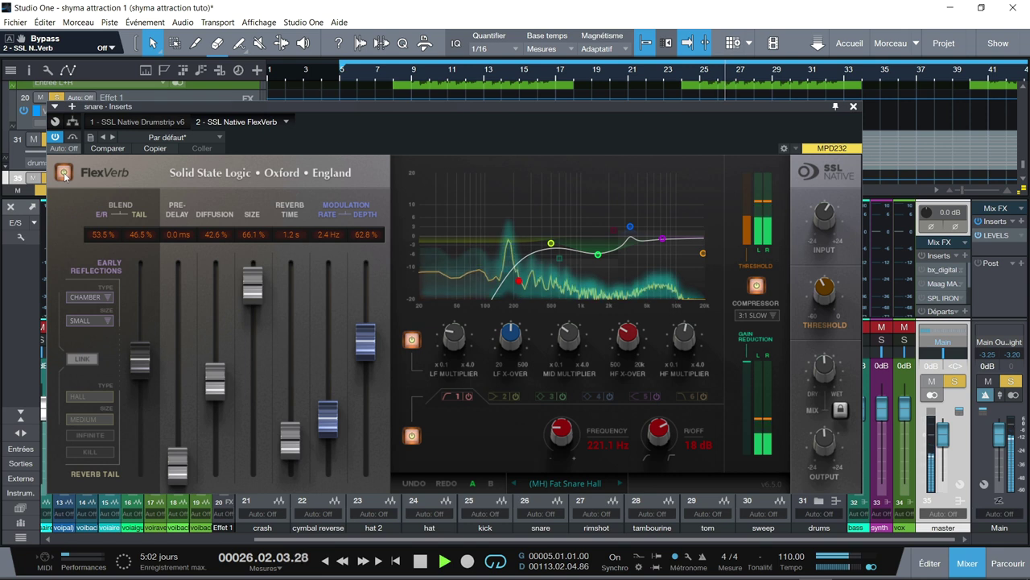
# Audition the snare FlexVerb with its dry/wet mix at 100%, return the mix to 50% and stop playback.
pyautogui.moveTo(821, 372)
pyautogui.moveTo(821, 372); pyautogui.dragTo(834, 253)
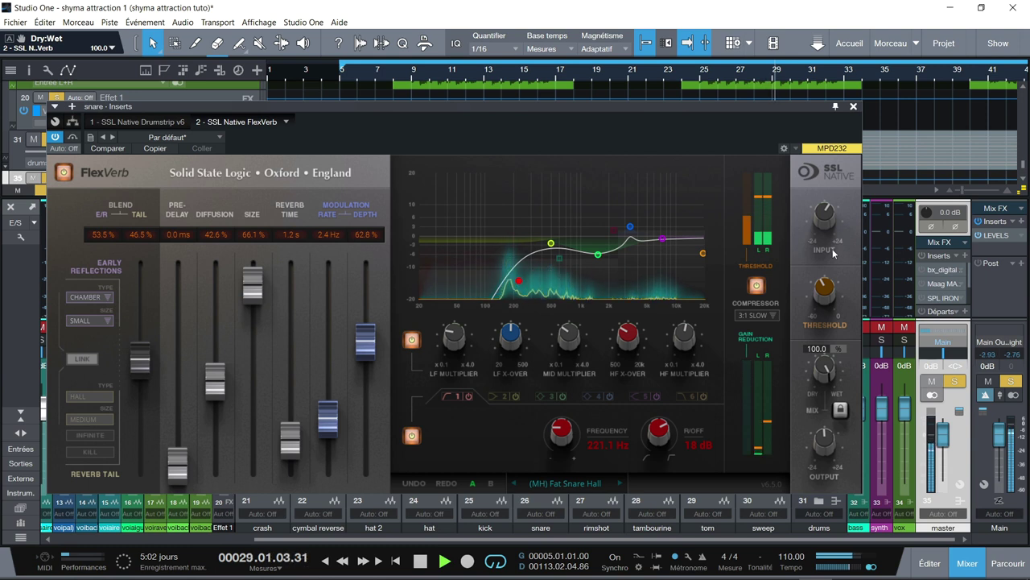
pyautogui.moveTo(834, 253); pyautogui.dragTo(833, 374)
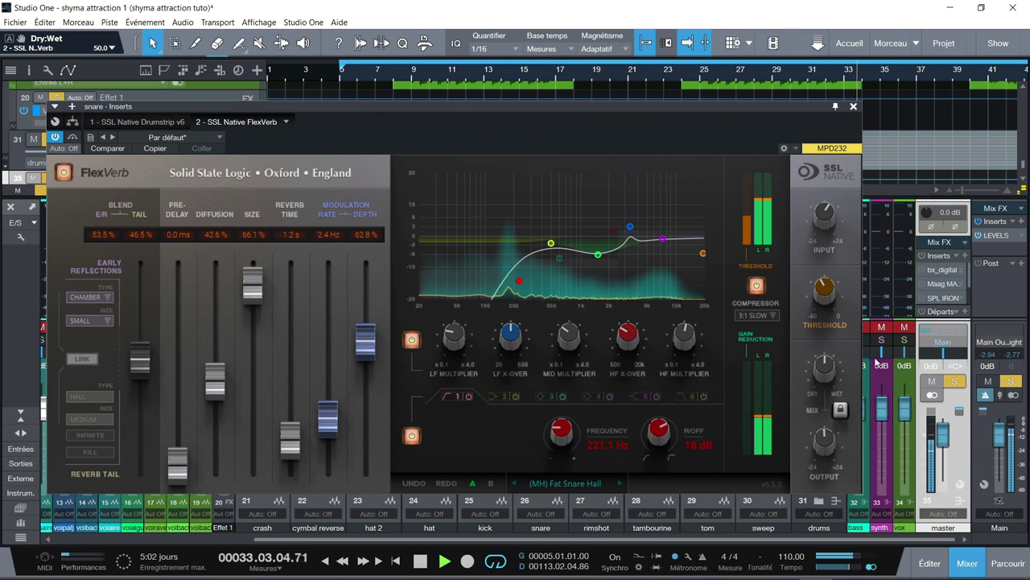
pyautogui.click(855, 107)
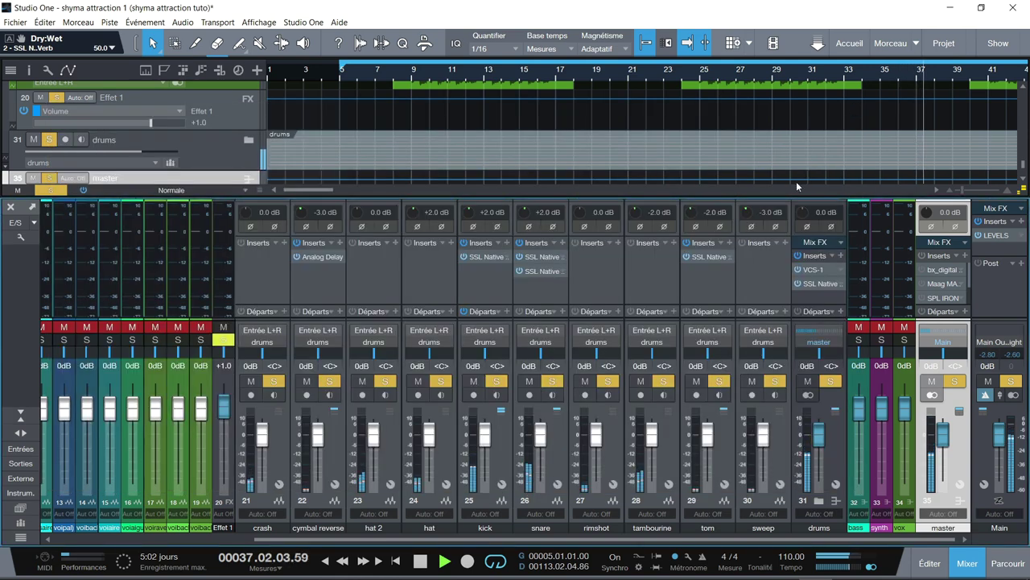
pyautogui.press('space')
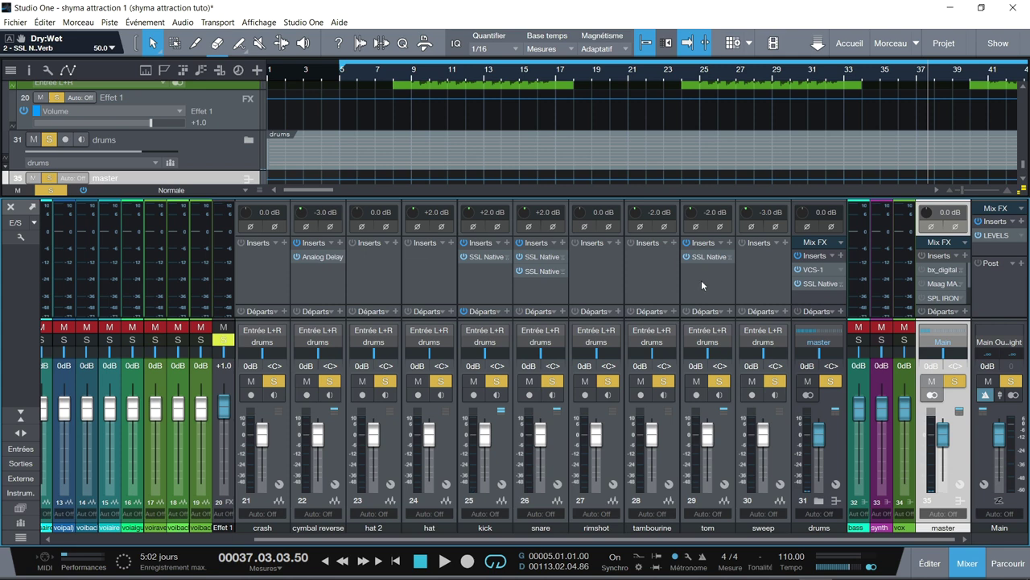
# Review the VCS-1 on the drums bus and the Drumstrip sections on the kick channel, closing each plug-in window.
pyautogui.click(811, 270)
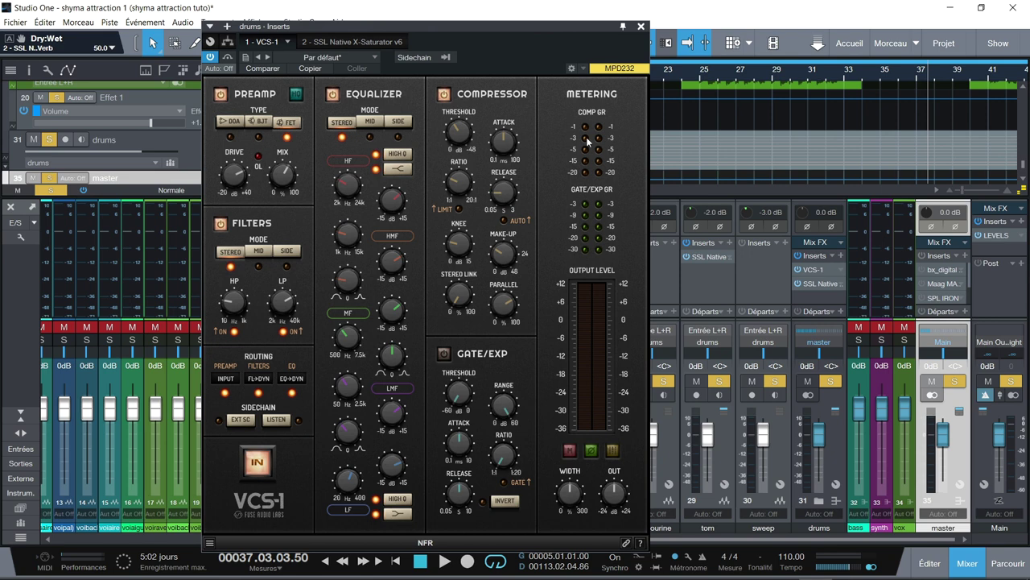
pyautogui.click(641, 28)
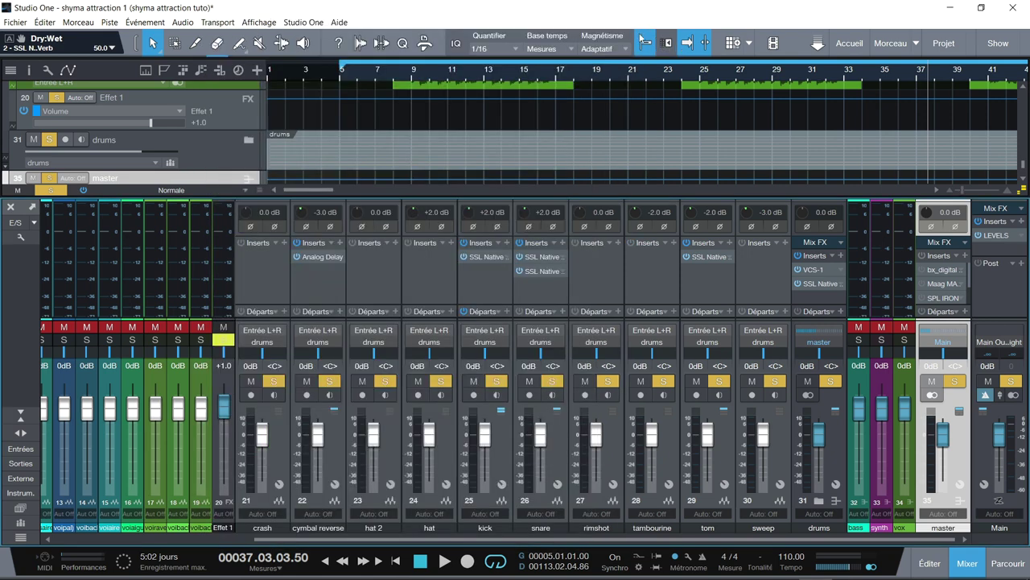
pyautogui.click(488, 259)
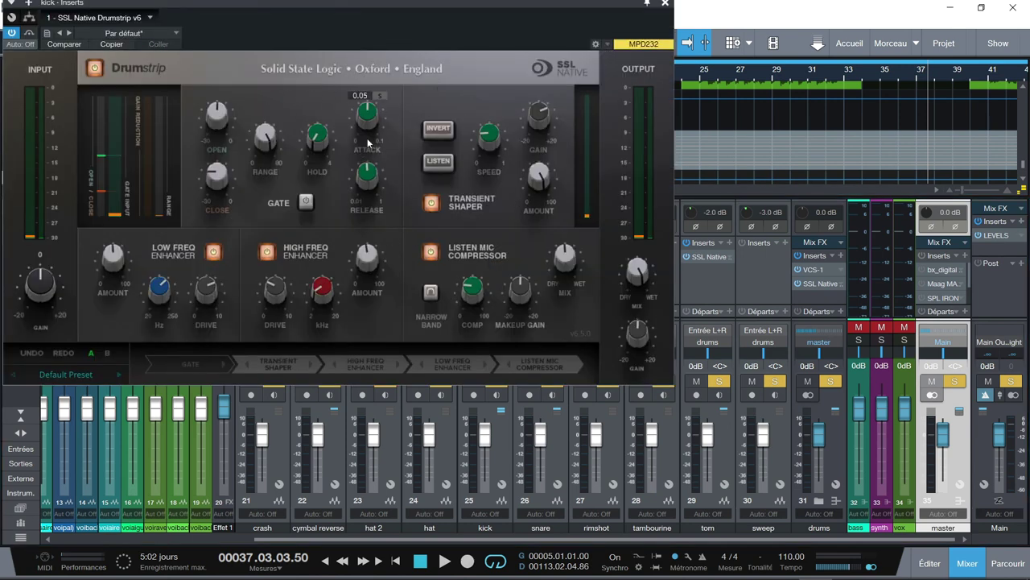
pyautogui.moveTo(266, 295)
pyautogui.moveTo(533, 185)
pyautogui.moveTo(370, 264)
pyautogui.click(664, 5)
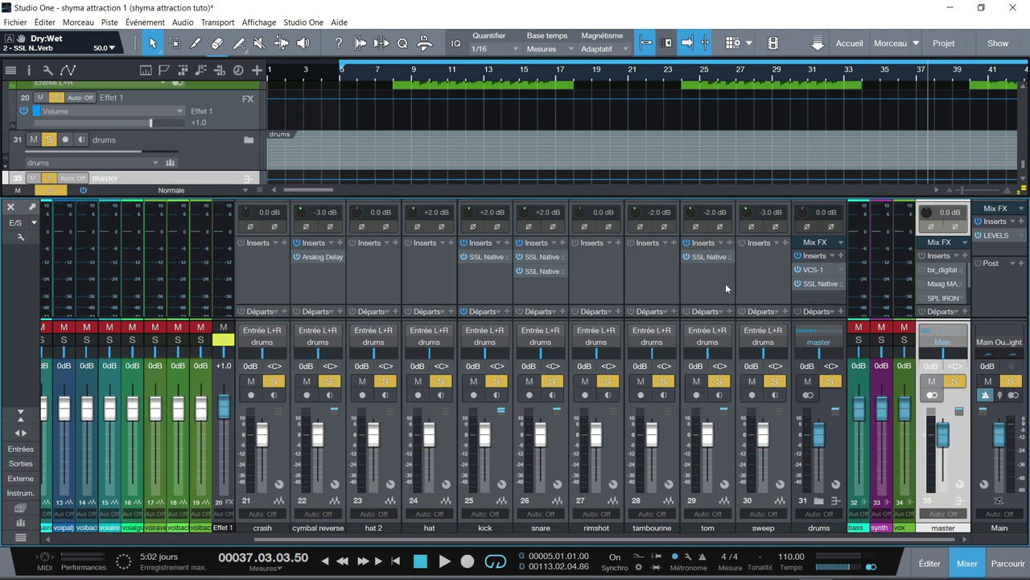
# Select the hat, rimshot, tambourine and sweep channels in turn to examine their insert slots.
pyautogui.click(428, 274)
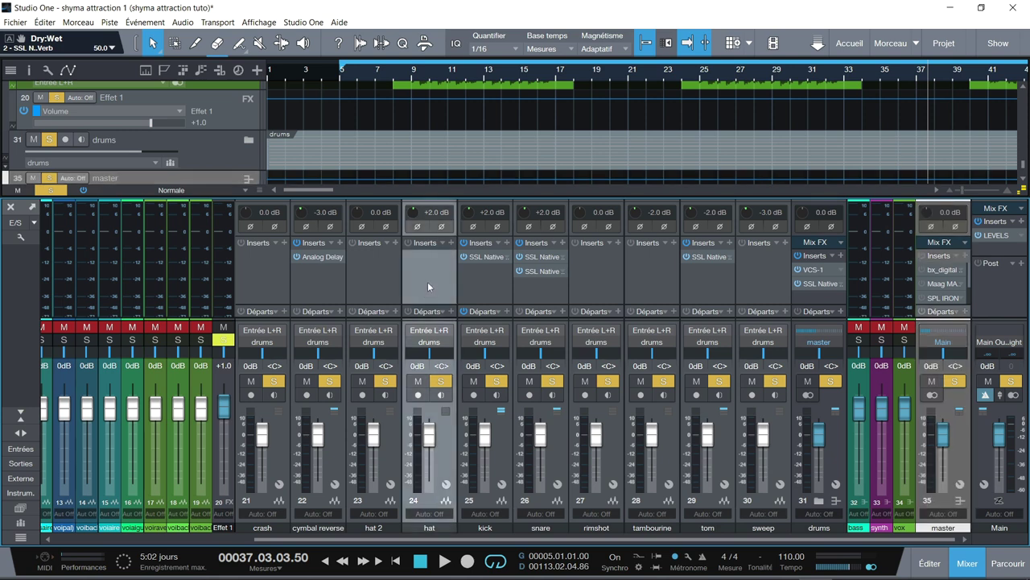
pyautogui.click(594, 282)
pyautogui.click(654, 279)
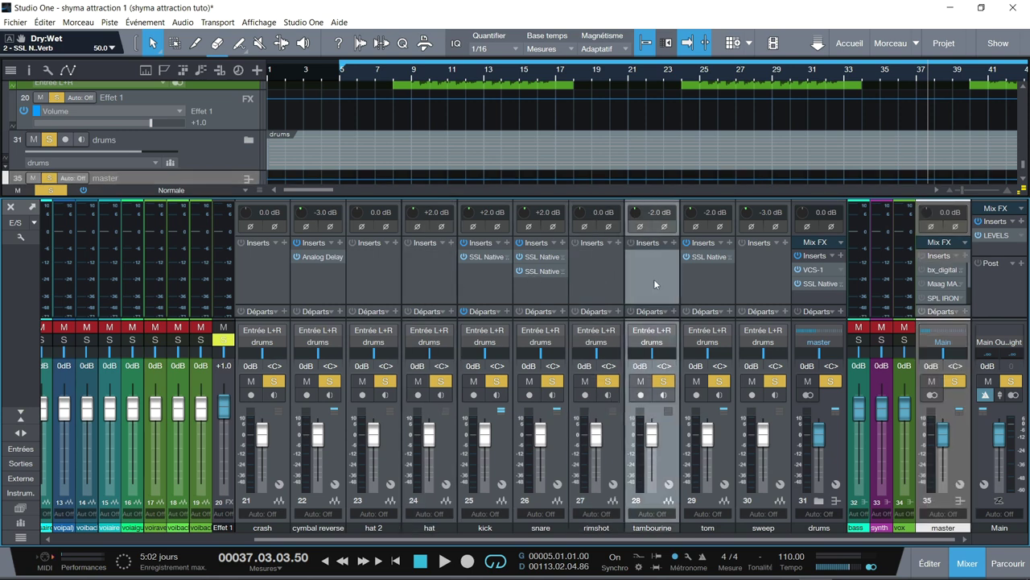
pyautogui.click(766, 275)
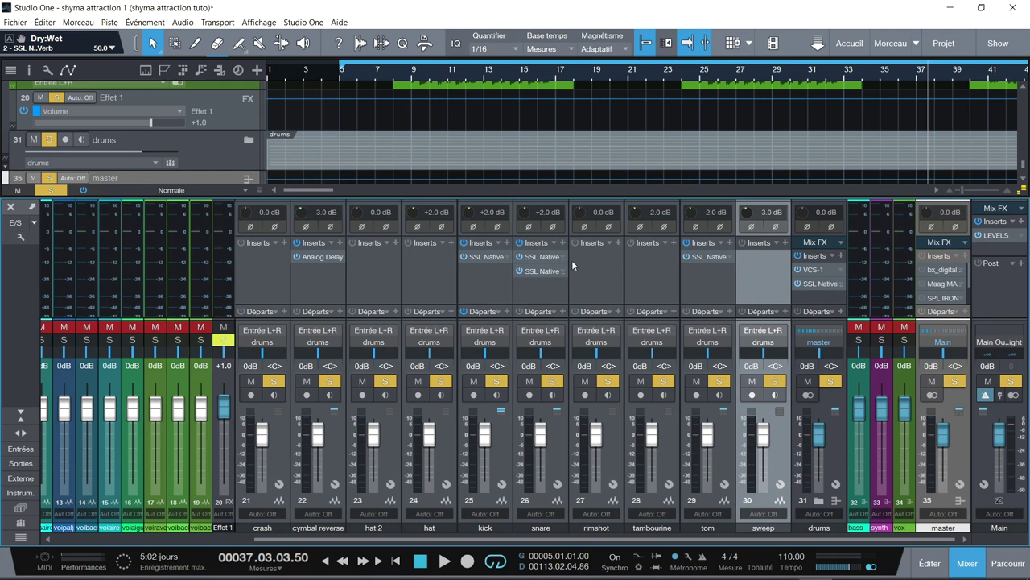
# Reopen the VCS-1 and X-Saturator on the drums bus and listen to the processed drums.
pyautogui.click(814, 271)
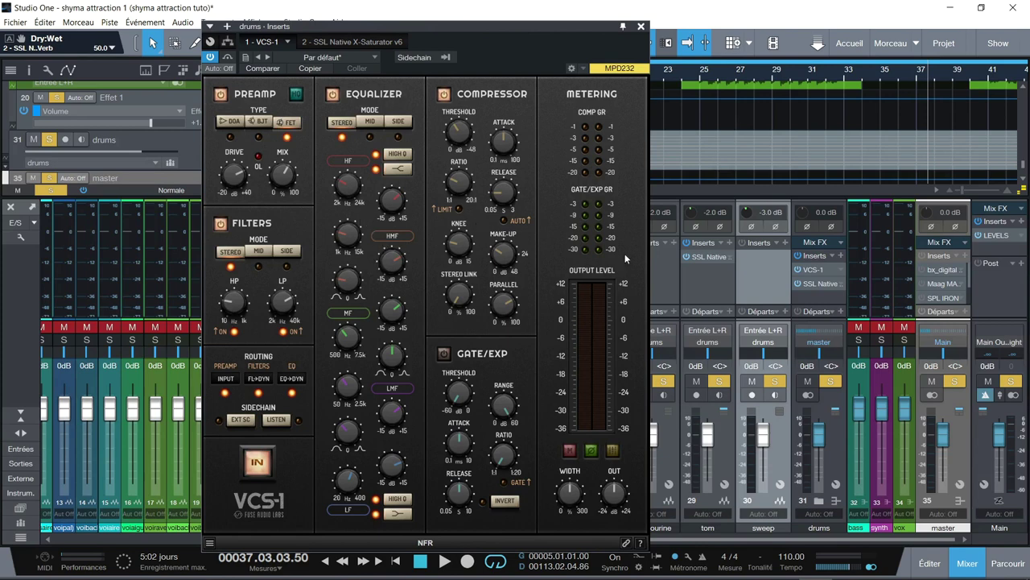
pyautogui.click(819, 285)
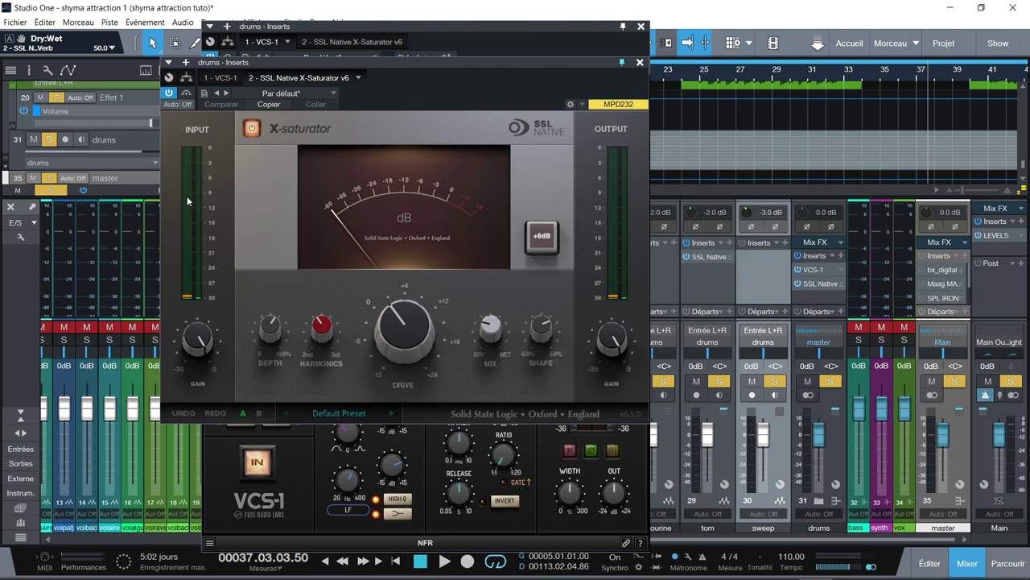
pyautogui.press('space')
pyautogui.press('space')
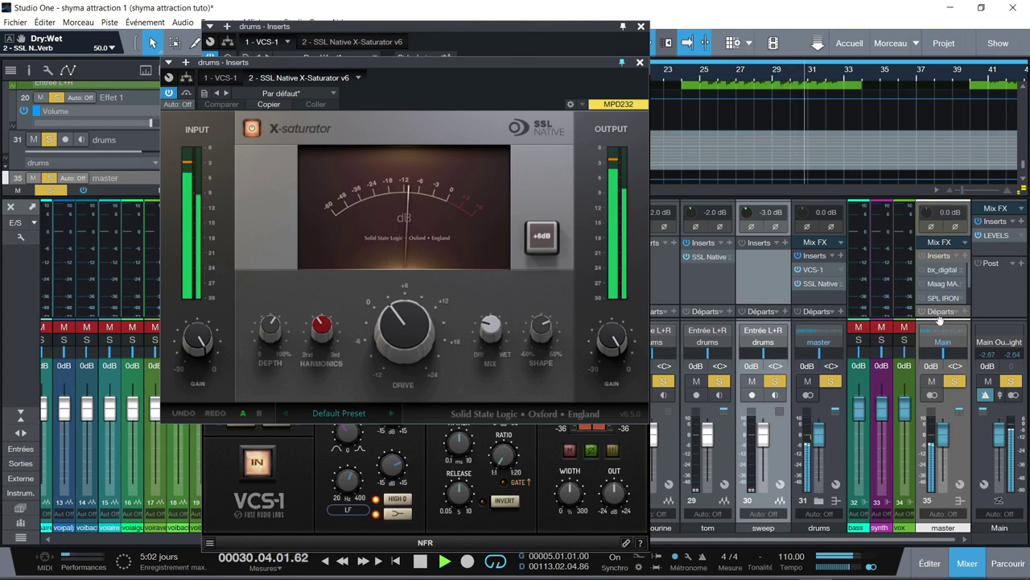
# Open bx_digital V3 on the master channel, review the remaining master inserts and close the plug-in window.
pyautogui.click(969, 271)
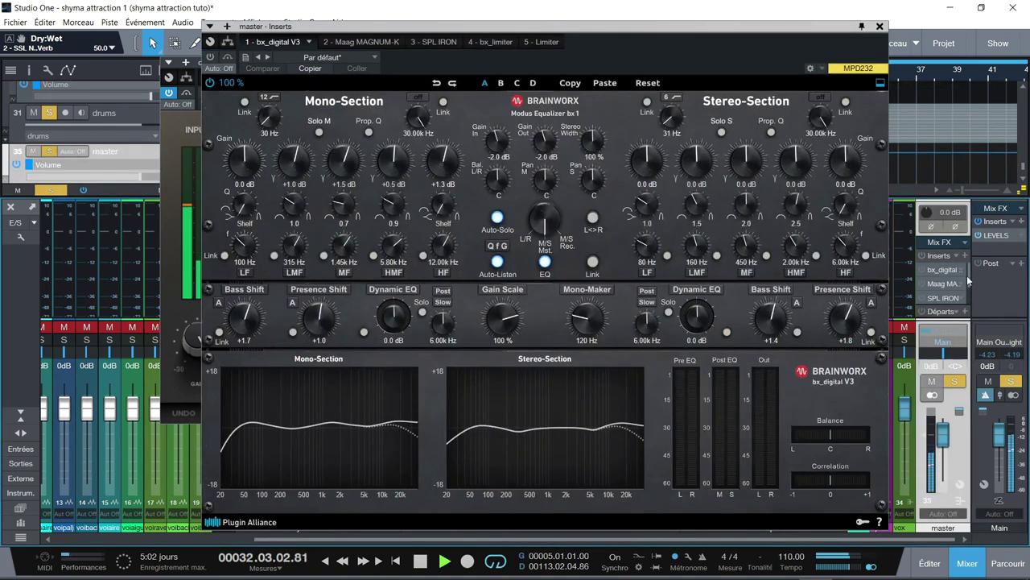
pyautogui.scroll(-2, 972, 285)
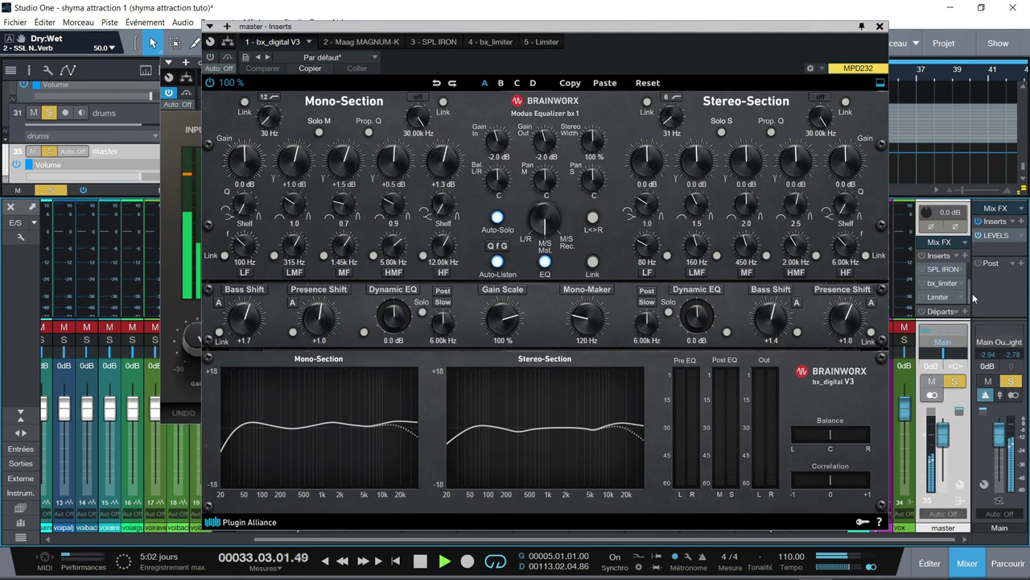
pyautogui.click(879, 27)
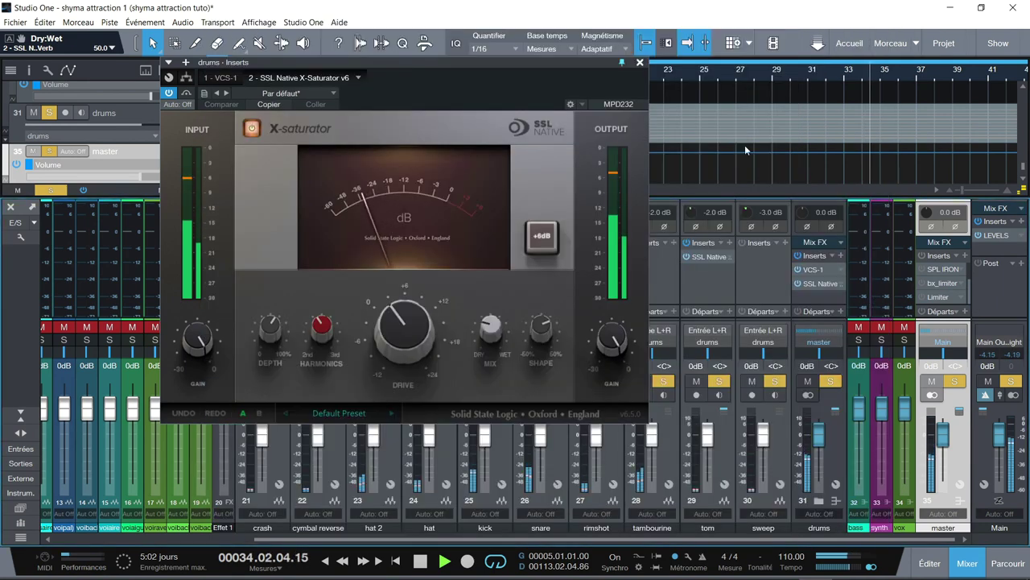